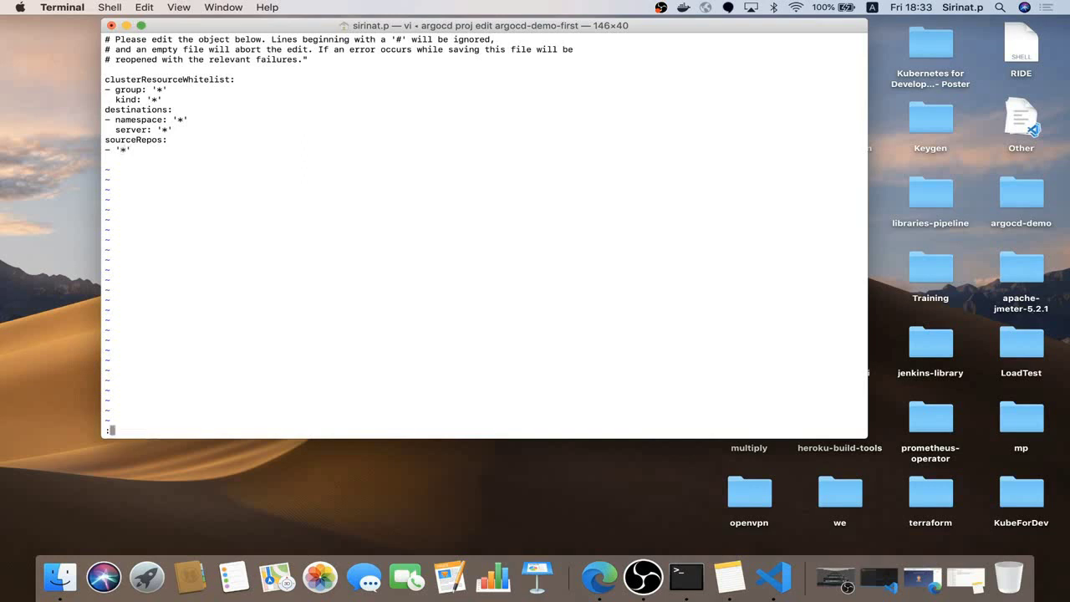
Save the argocd-demo-first project edits and exit vi
key(Return)
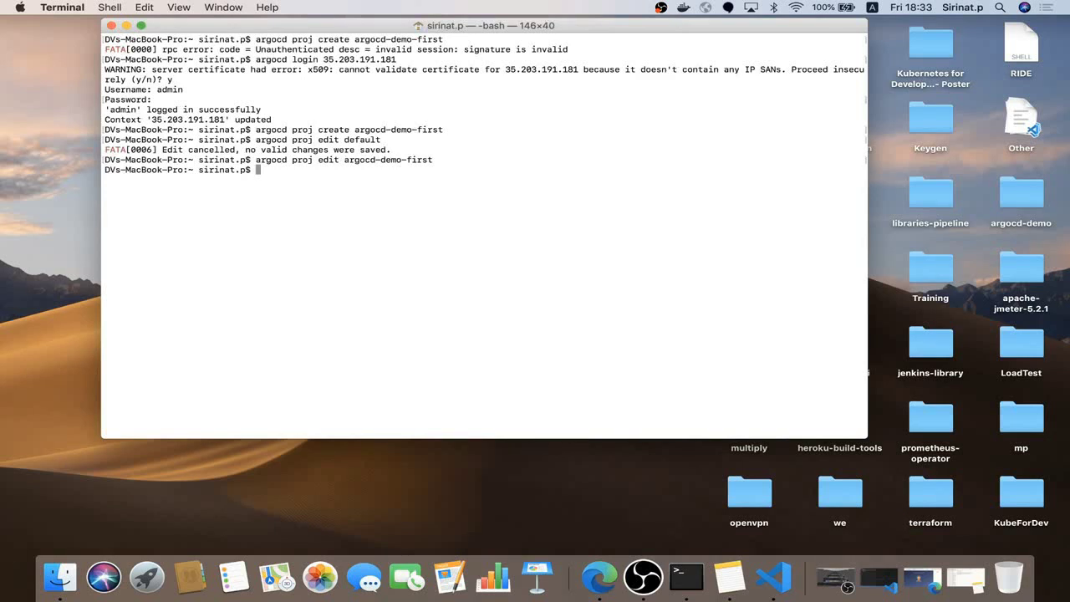
Create the argocd-demo-first namespace with kubectl create namespace, reusing the copied project name
text(kubectl create namespace)
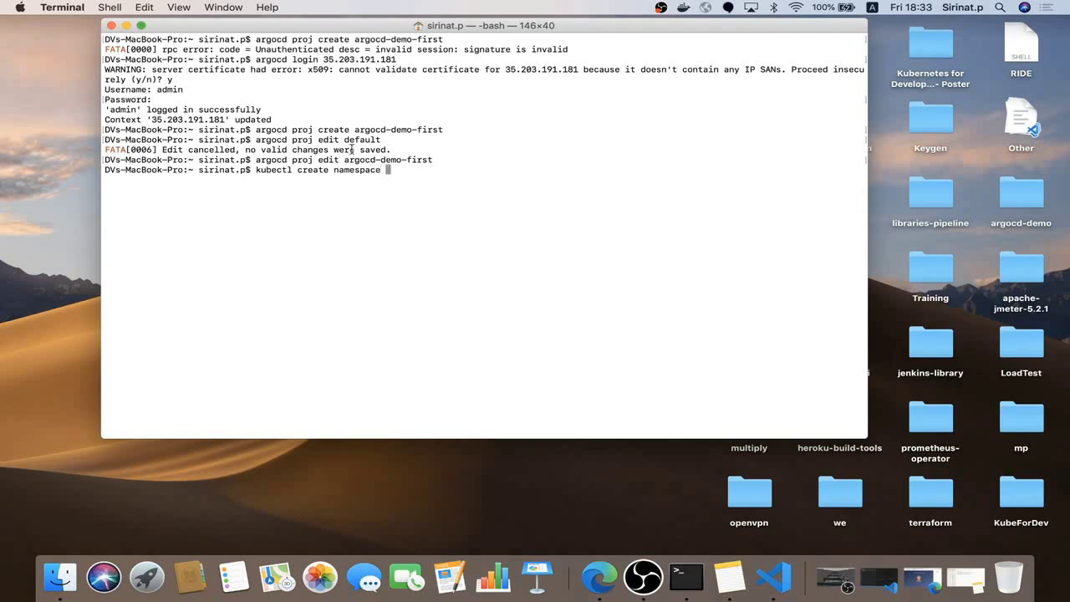
drag(345, 160, 433, 160)
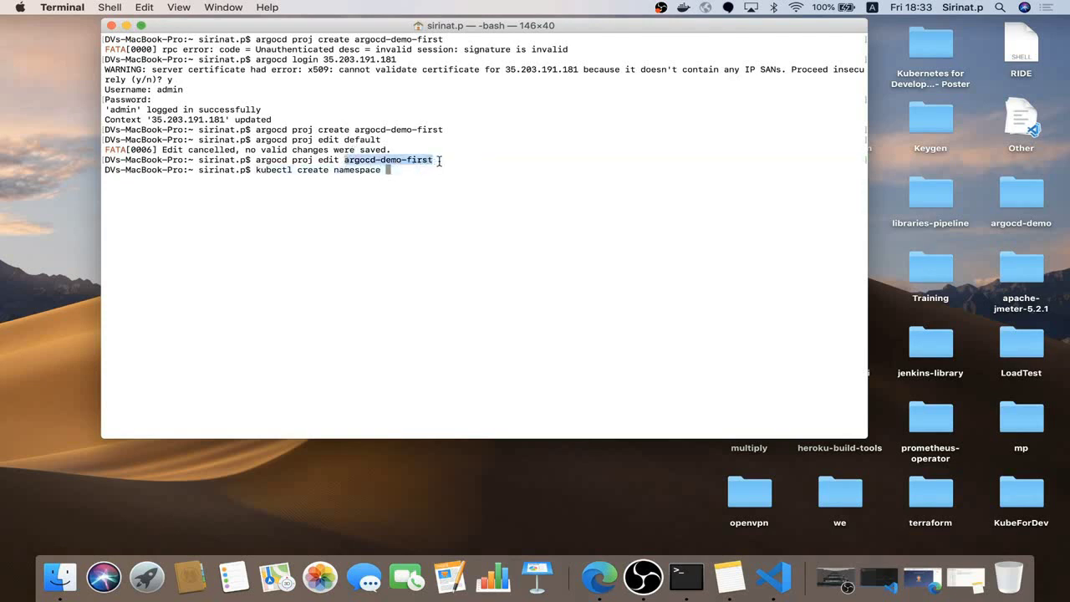
key(super+c)
key(super+v)
key(Return)
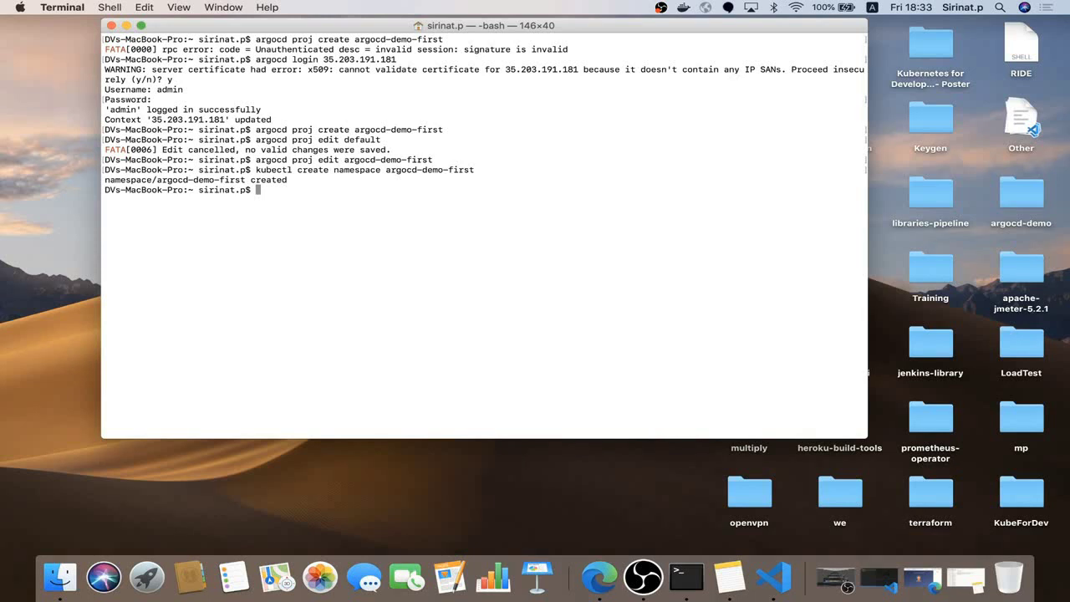
click(605, 586)
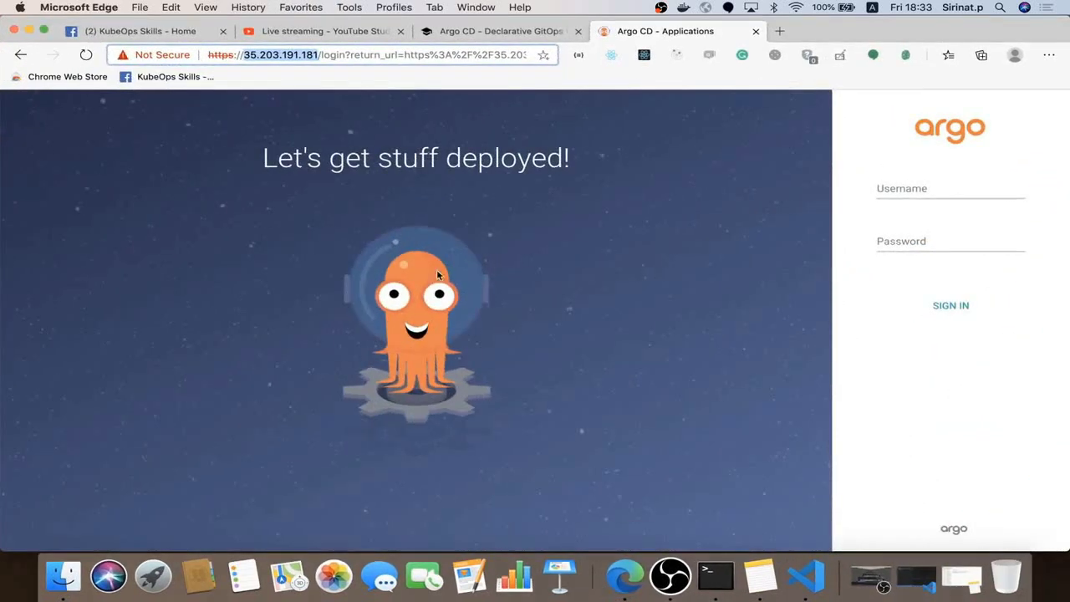
Enter admin as the Argo CD login username
click(443, 193)
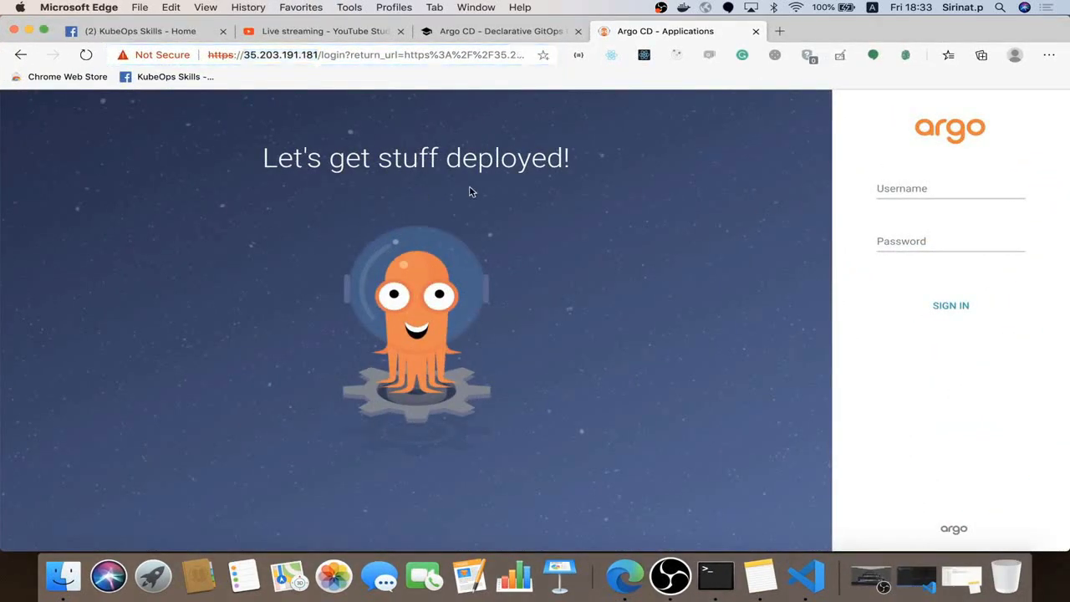
click(902, 187)
text(admin)
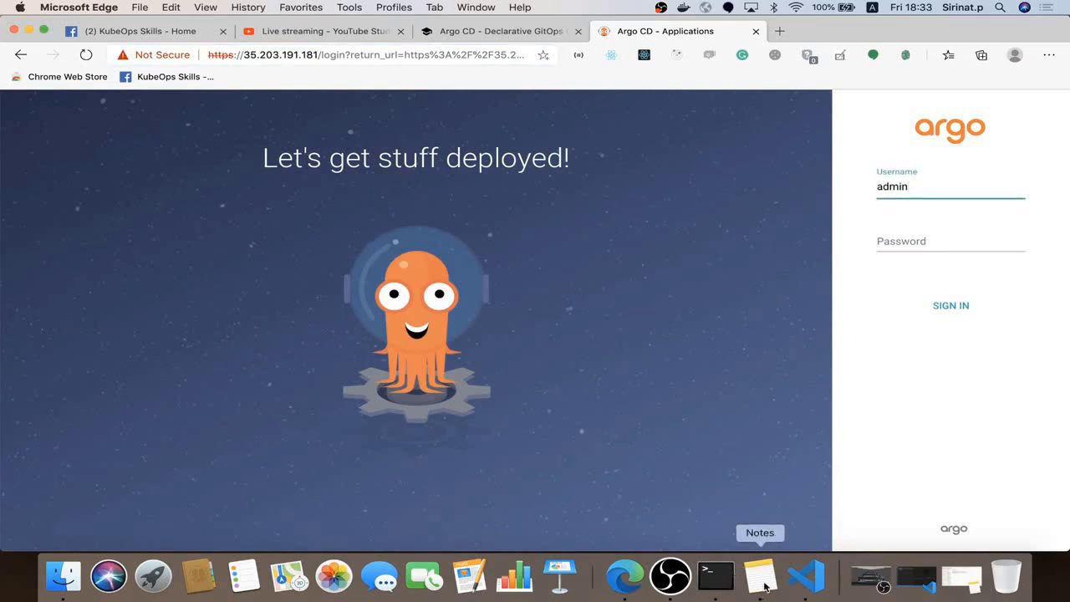
Paste the argocd-server pod name from Terminal as the password and sign in
click(715, 577)
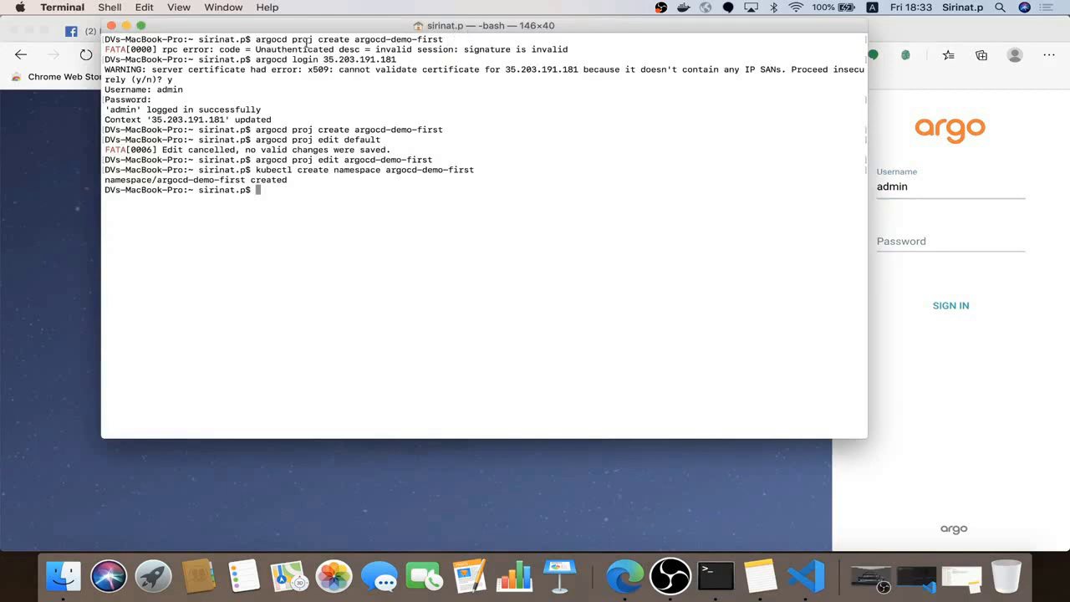
drag(325, 33, 313, 87)
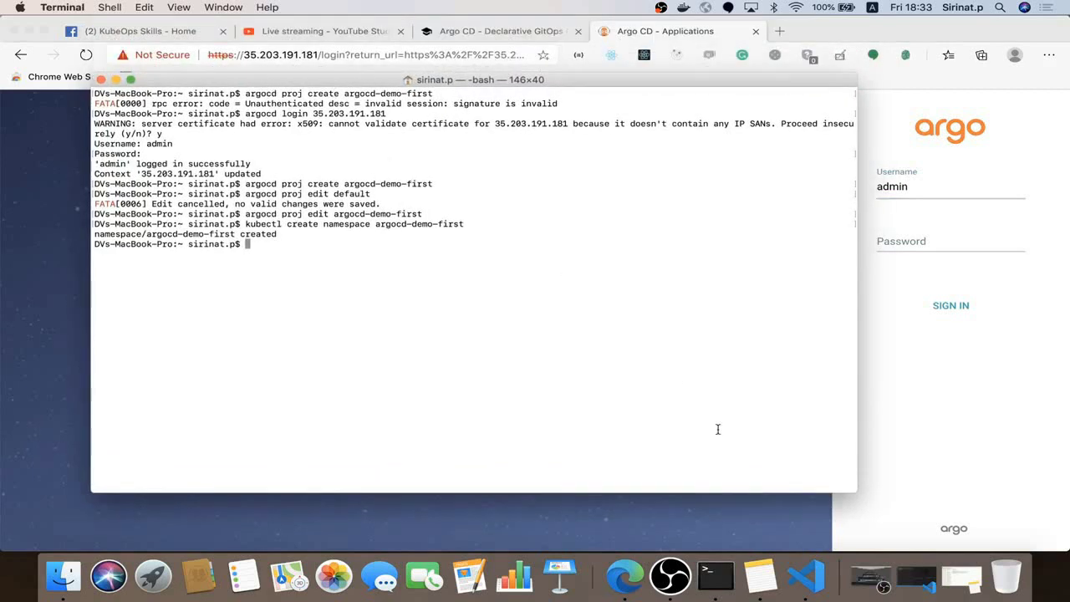
right_click(716, 577)
click(786, 389)
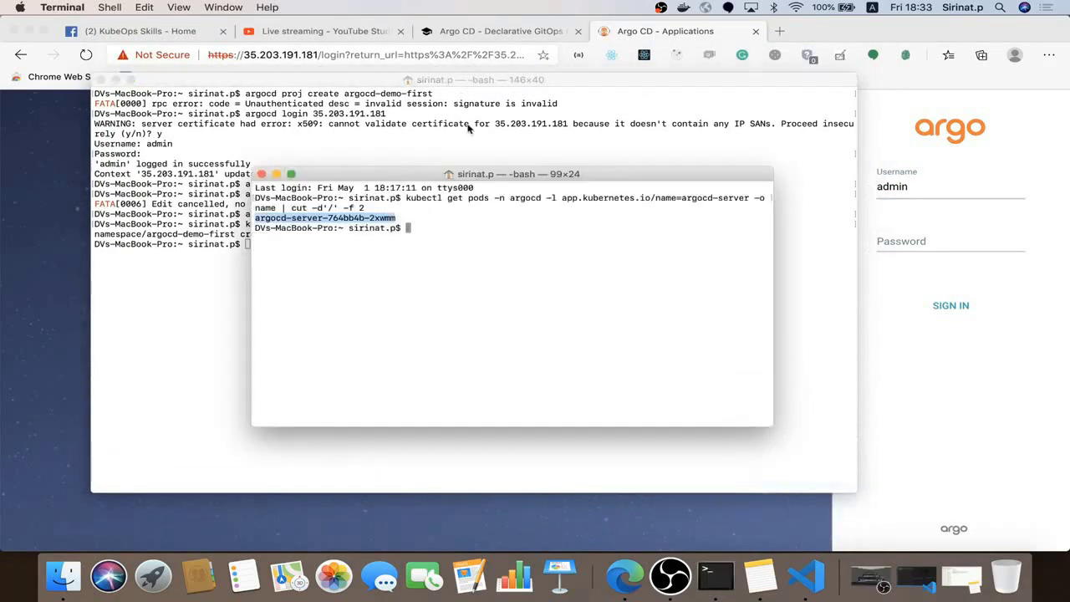
drag(398, 218, 259, 218)
click(937, 228)
click(934, 238)
key(super+v)
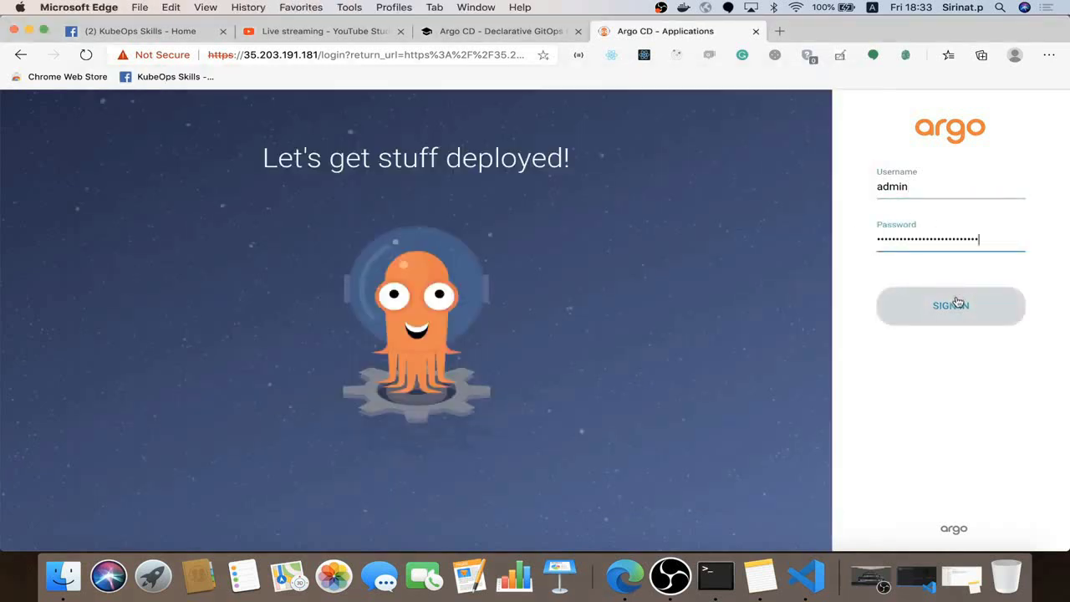
click(958, 302)
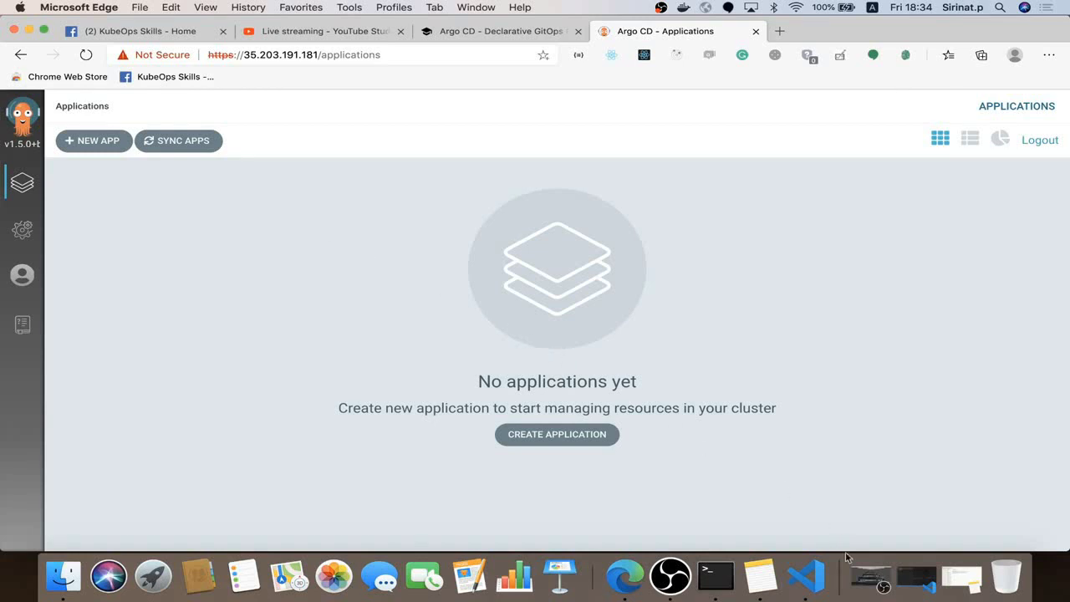
click(818, 580)
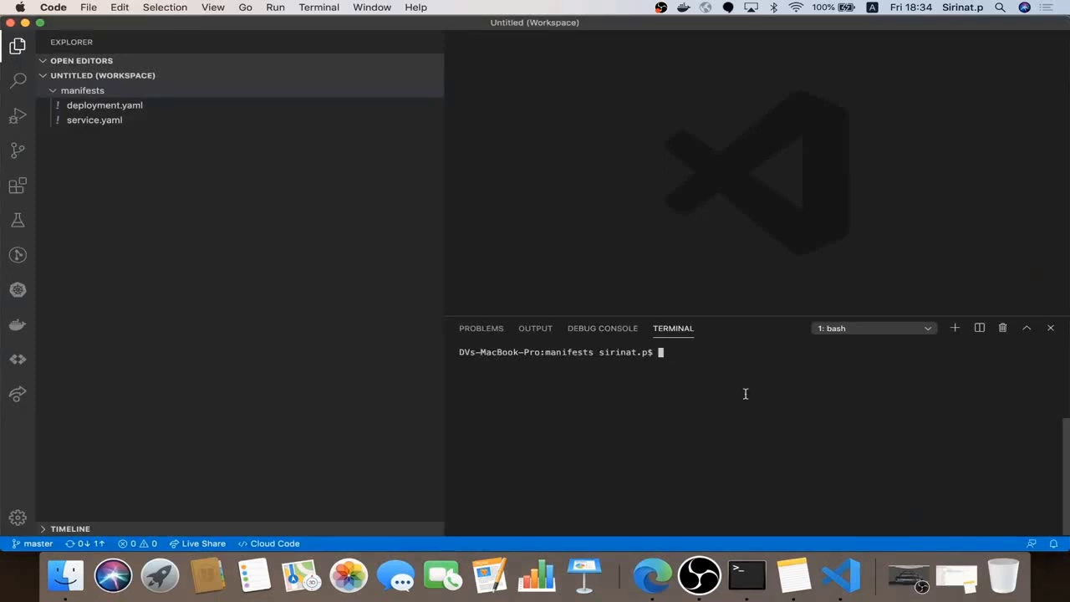
Undo the repository accidentally initialised inside manifests and move up to argocd-demo
text(git init)
key(Return)
text(git add )
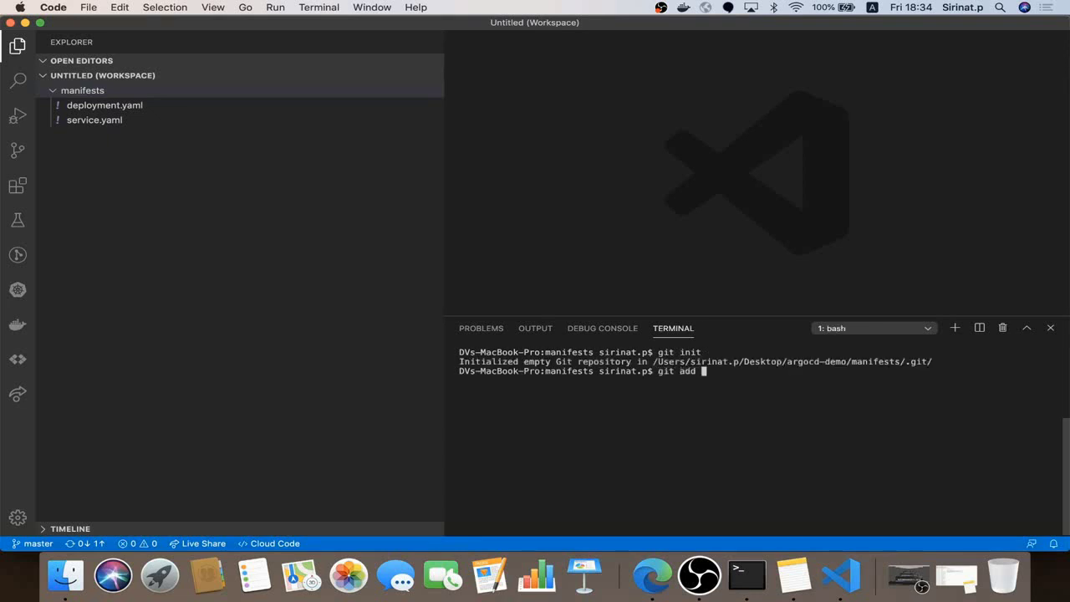
text(-f man)
key(BackSpace)
key(BackSpace)
key(BackSpace)
key(BackSpace)
key(BackSpace)
key(BackSpace)
key(BackSpace)
key(BackSpace)
key(BackSpace)
key(BackSpace)
key(BackSpace)
key(BackSpace)
key(BackSpace)
key(BackSpace)
text(rm -rf .git)
key(Return)
text(cd ..)
key(Return)
Initialise Git in argocd-demo, stage manifests/ and commit it as 'Initial here'
text(g)
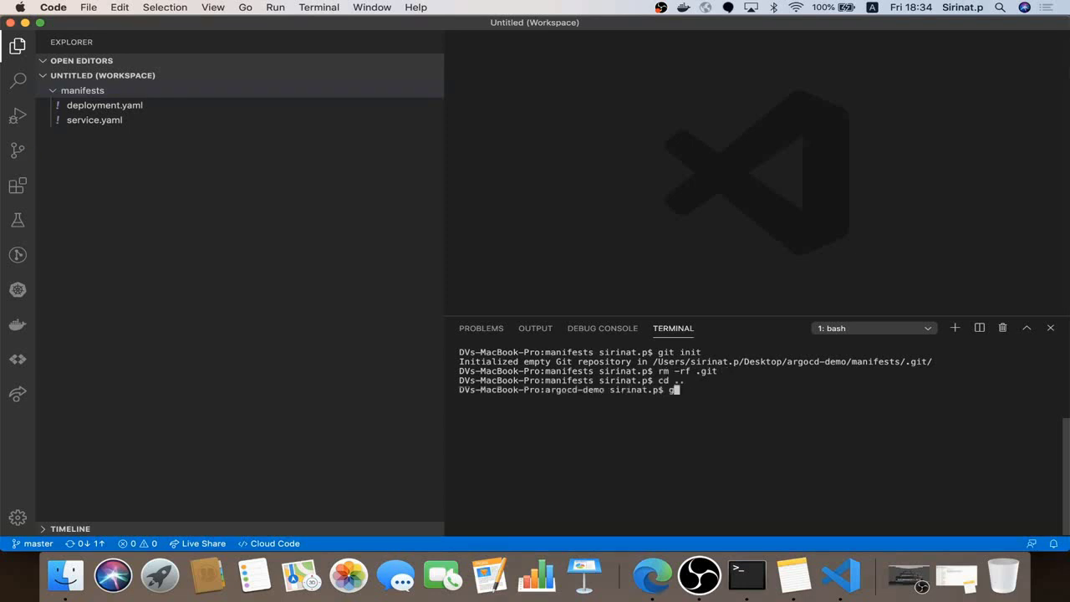
text(it init)
key(Return)
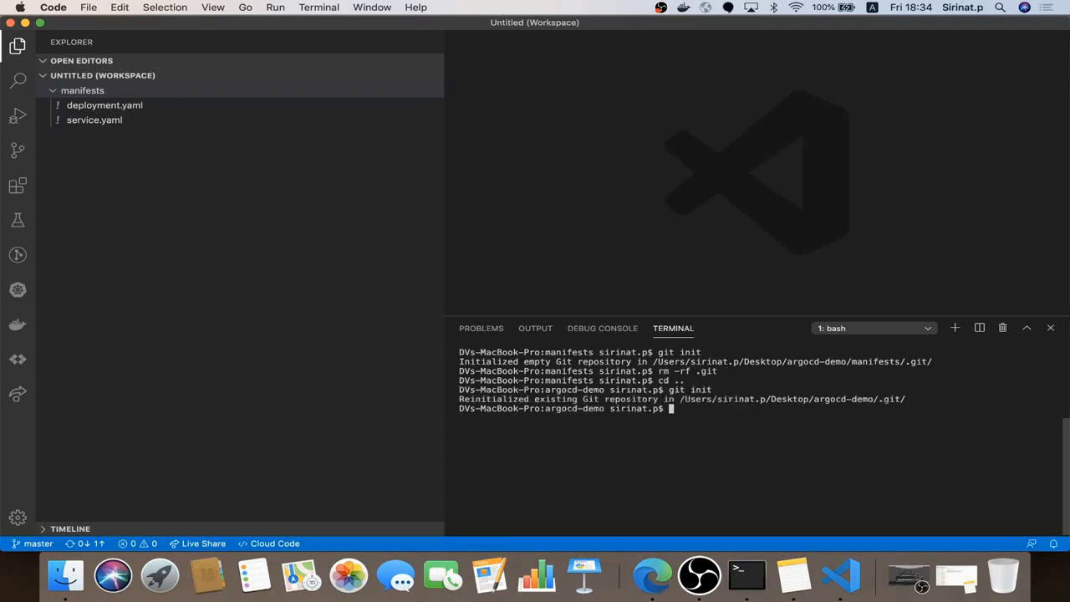
text(git add -f manifests/)
key(Return)
text(gi)
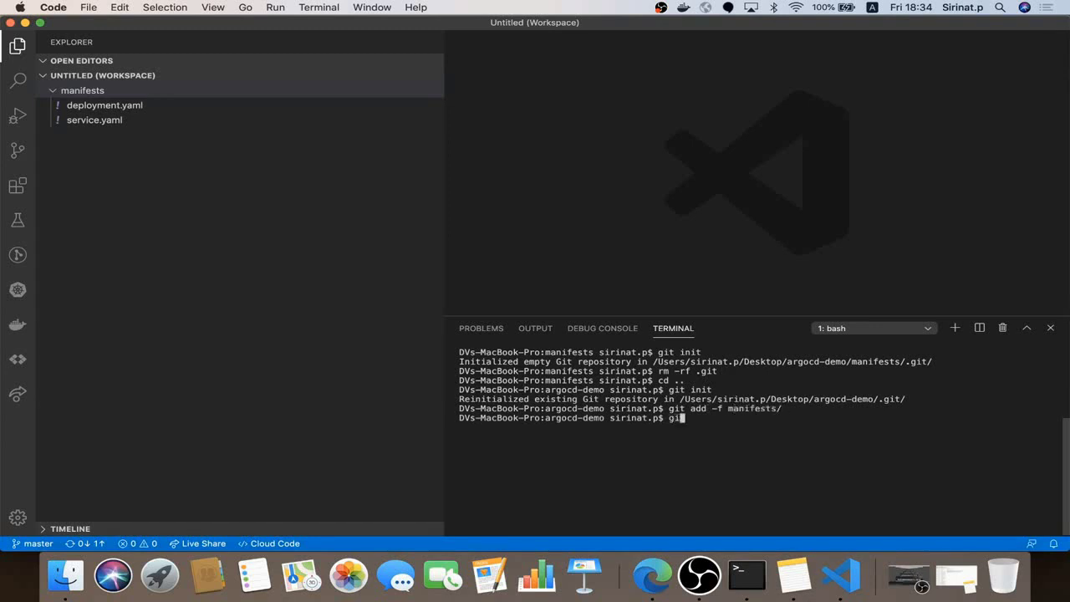
text(t commit -m 'Initial h)
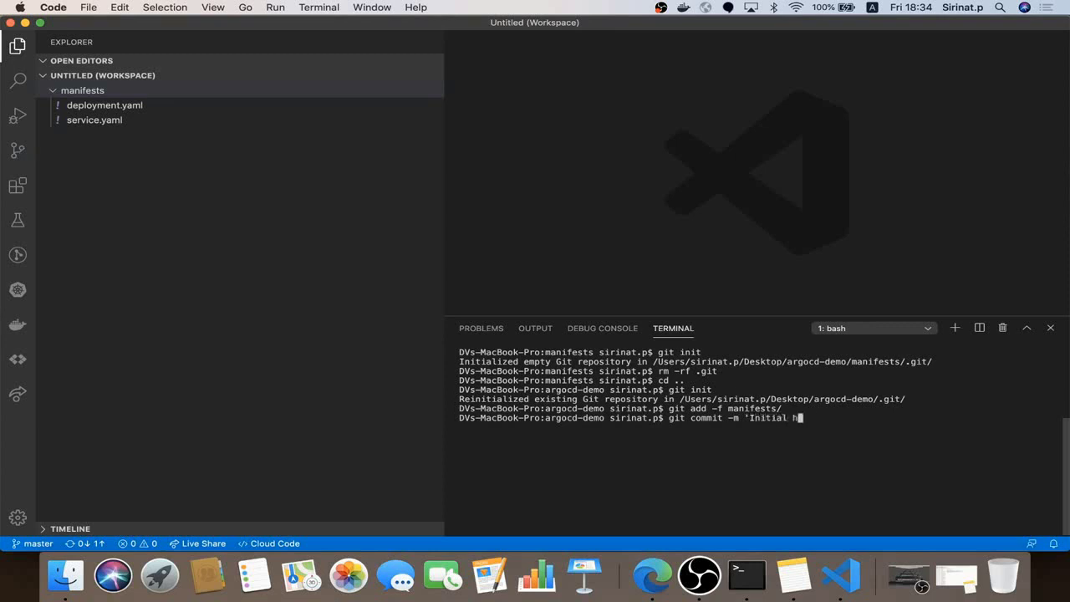
text(ere')
key(Return)
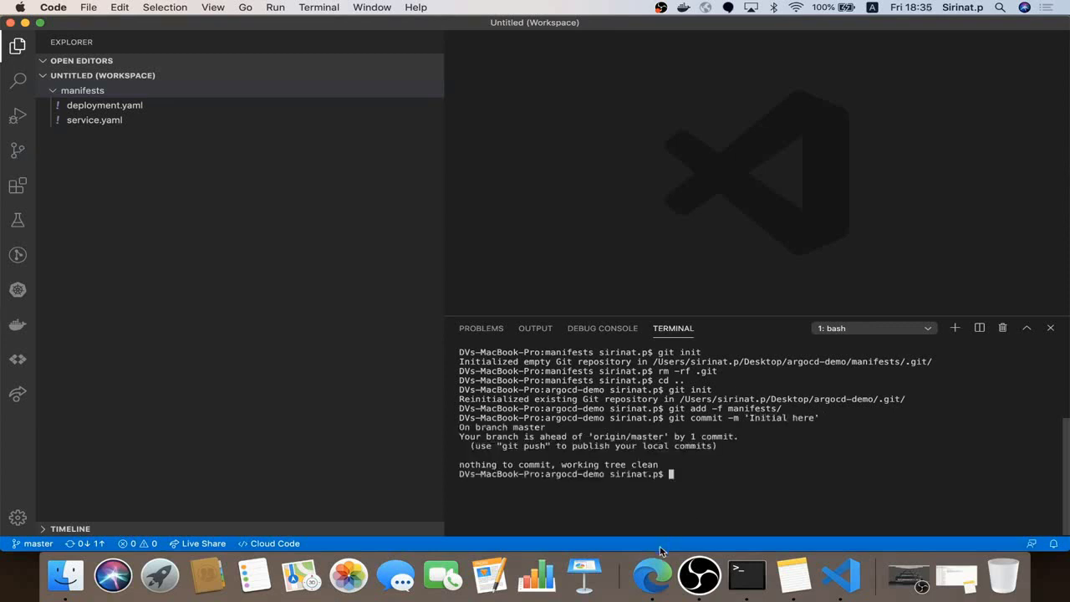
List the remotes, remove the old origin remote, and clear the terminal
text(git remote -v)
key(Return)
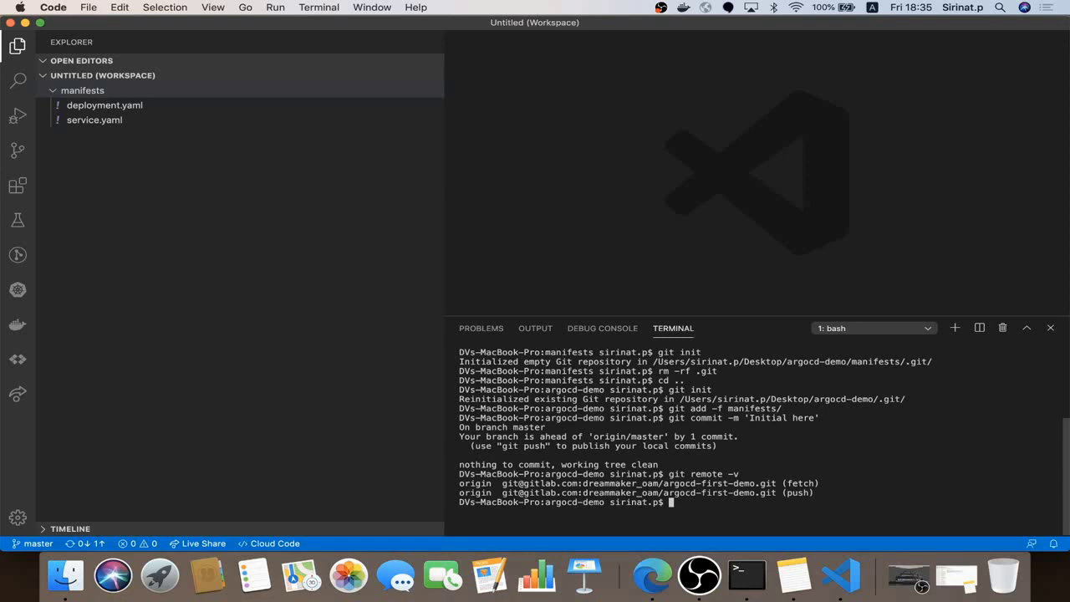
text(git remote remove origin)
key(Return)
text(clear)
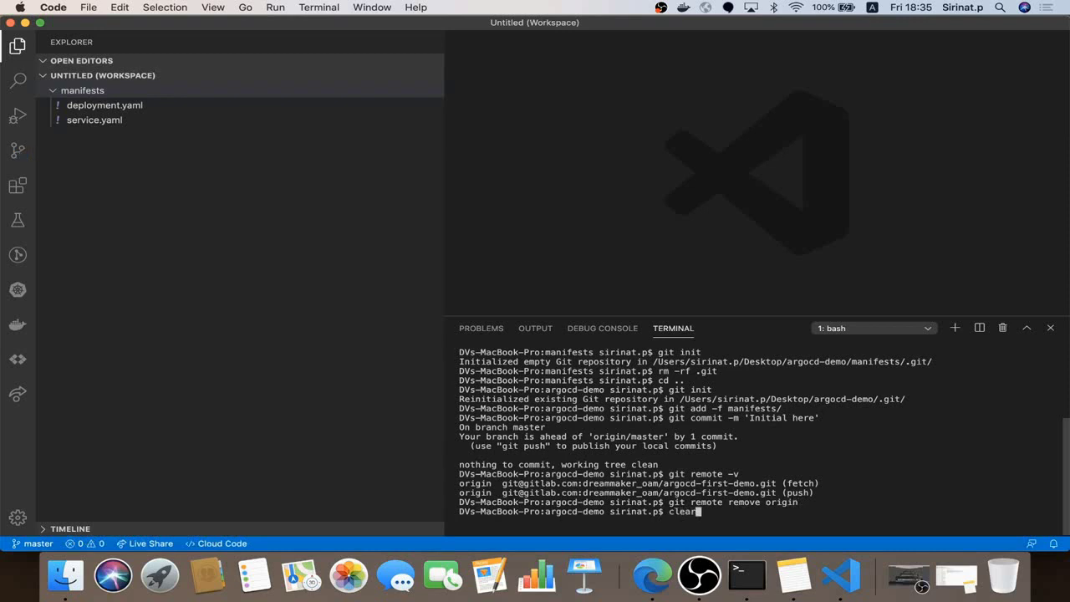
key(Return)
Check git status and log, then delete the repository's .git folder
text(git )
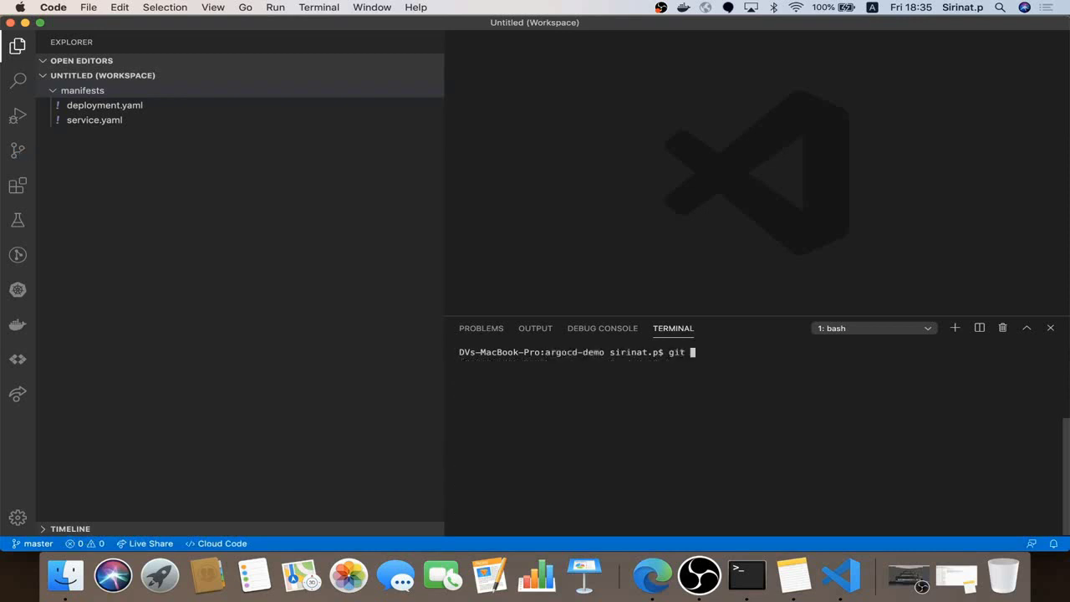
text(status)
key(Return)
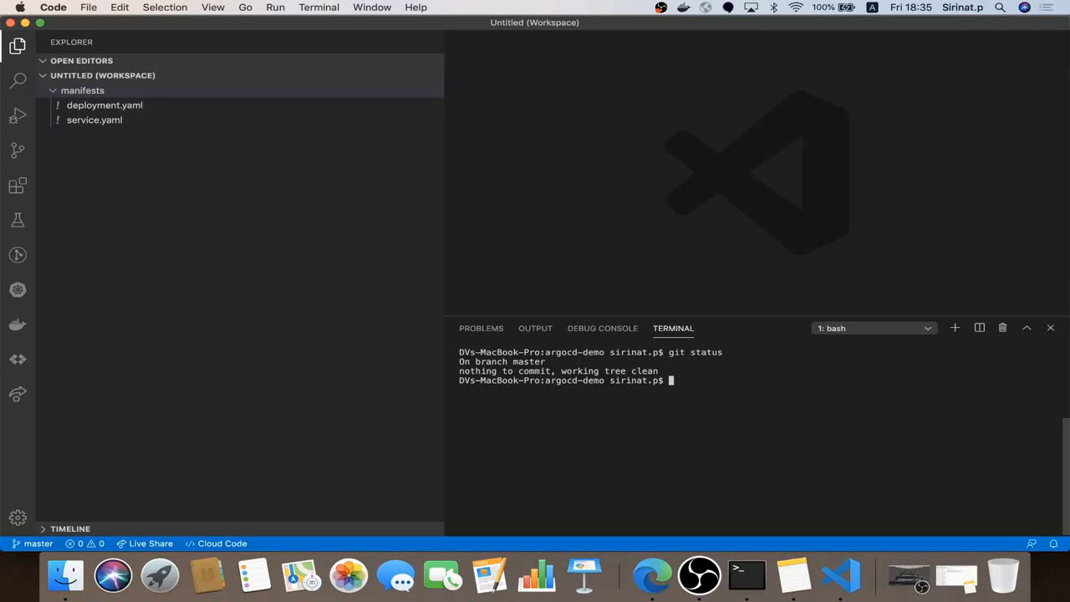
text(git log)
key(Return)
text(q)
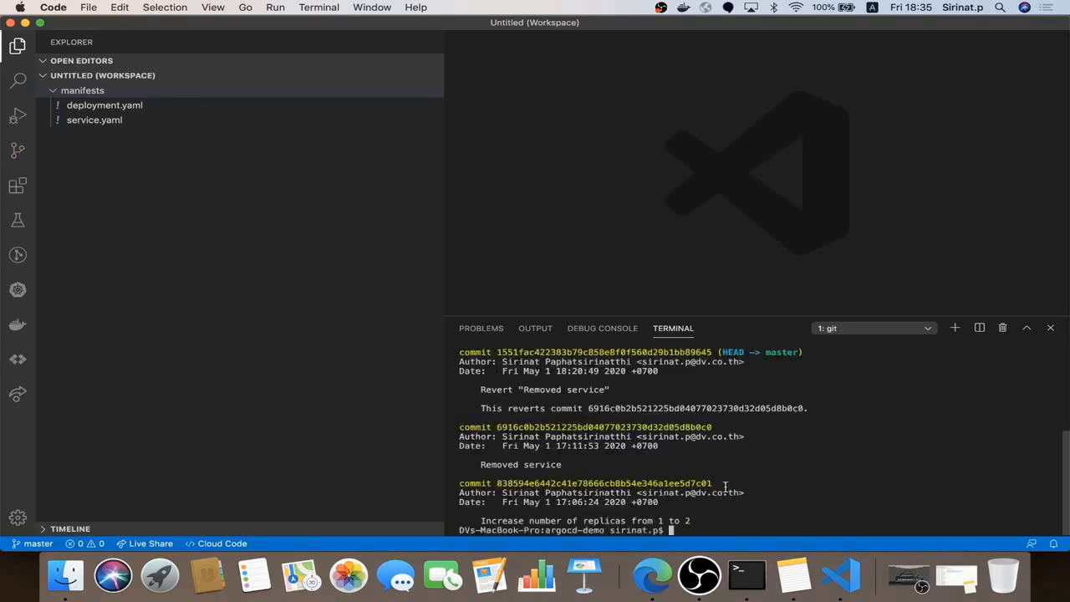
text(rm -rf .git)
key(Return)
Initialise a fresh empty Git repository and clear the terminal
text(git log)
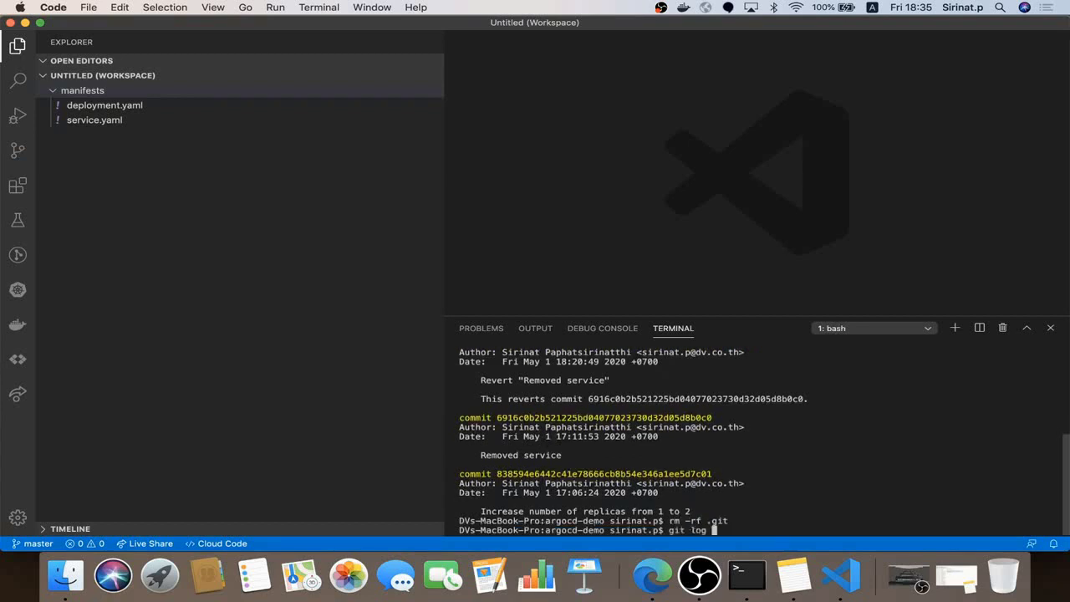
key(BackSpace)
key(BackSpace)
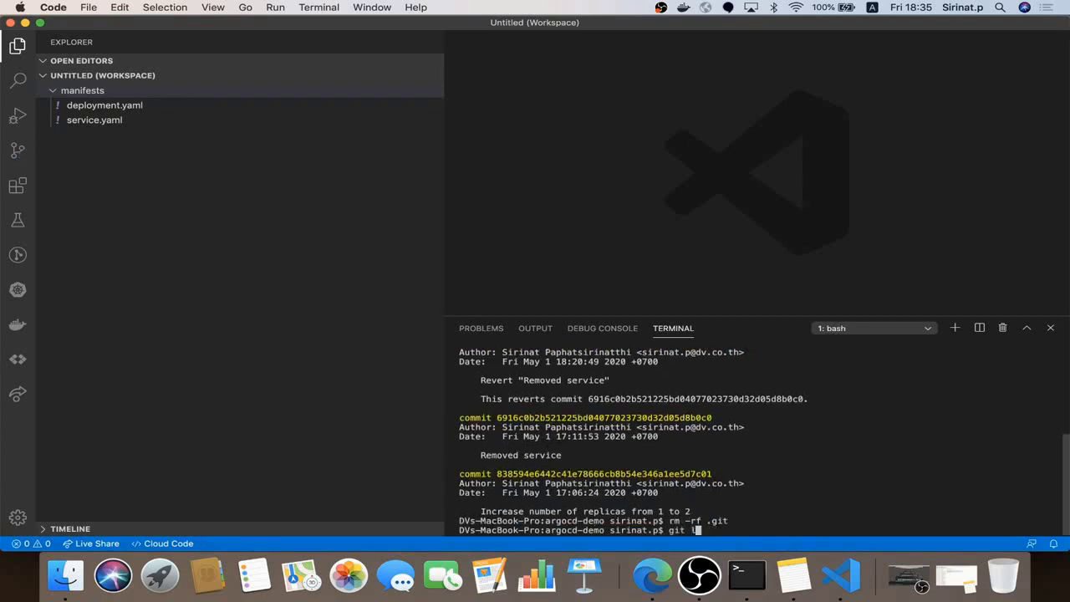
text(init)
key(Return)
text(clear)
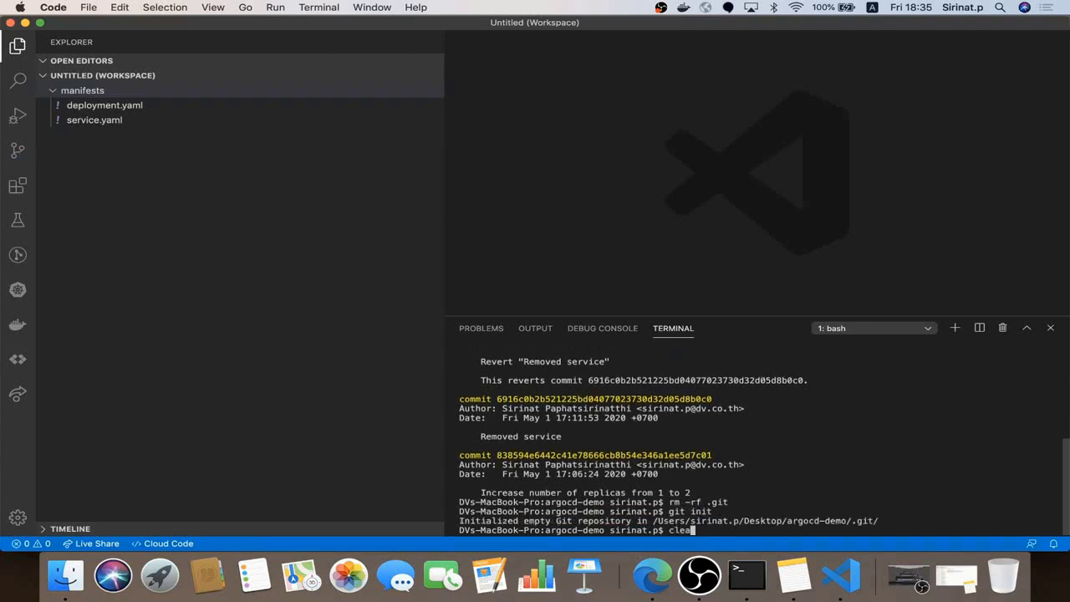
key(Return)
Re-run git add -f manifests/ and the 'Initial here' commit from history
key(Up)
key(Up)
key(Up)
key(Up)
key(Up)
key(Up)
key(Up)
key(Up)
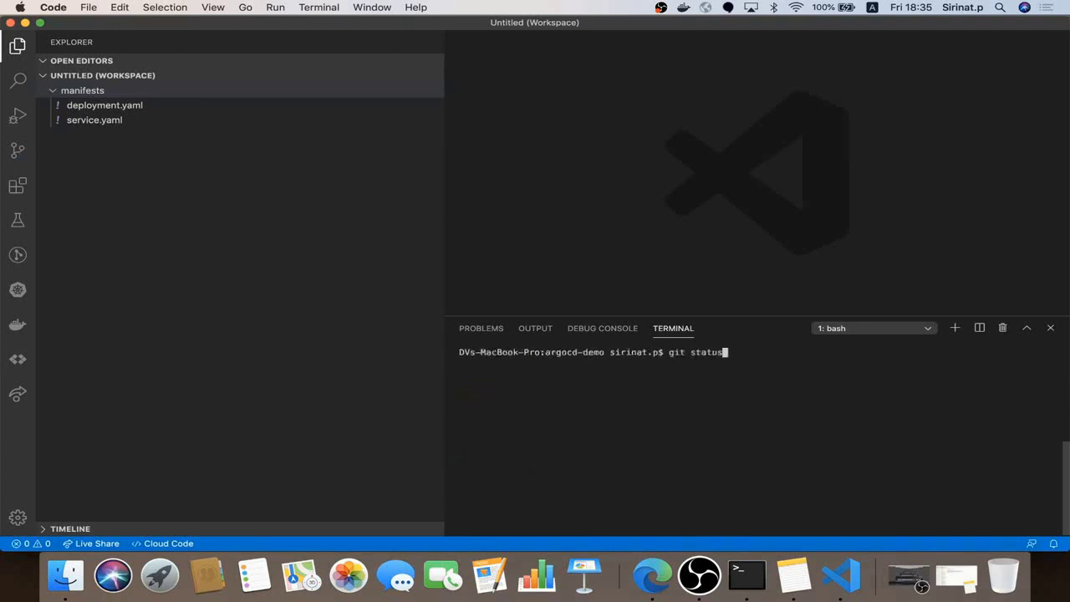
key(Up)
key(Return)
key(Up)
key(Up)
key(Up)
key(Up)
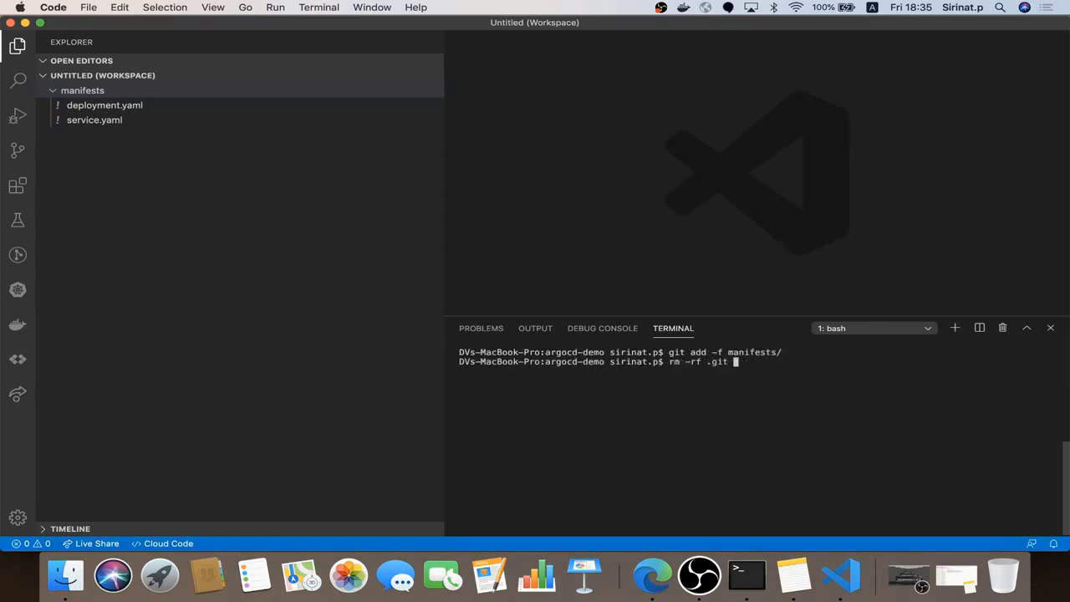
key(Up)
key(Up)
key(Up)
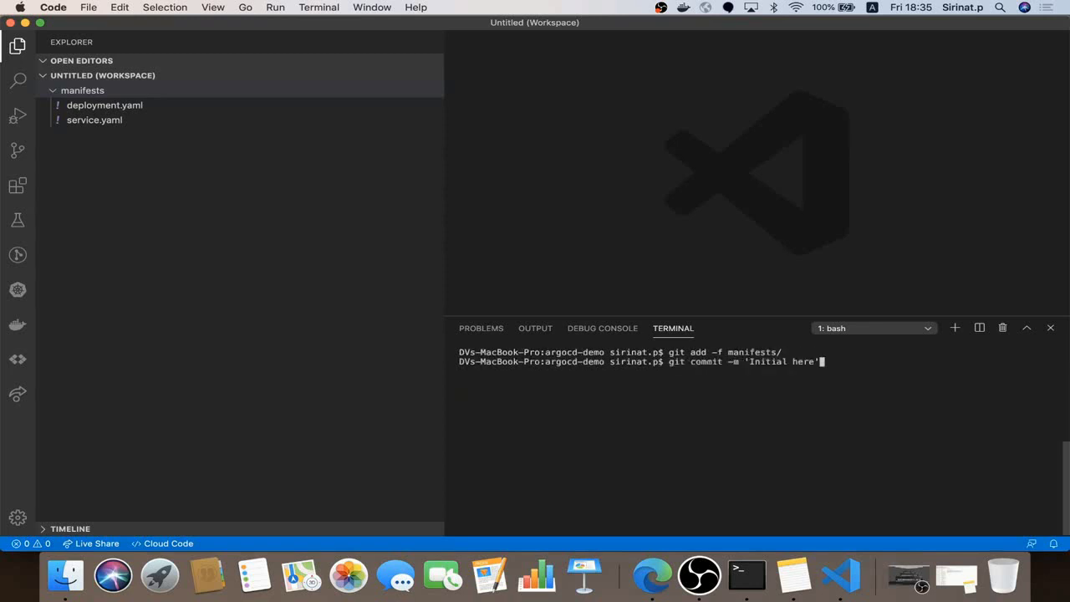
key(Return)
Run git remote -v to confirm no remote is configured
text(git)
key(BackSpace)
key(BackSpace)
key(BackSpace)
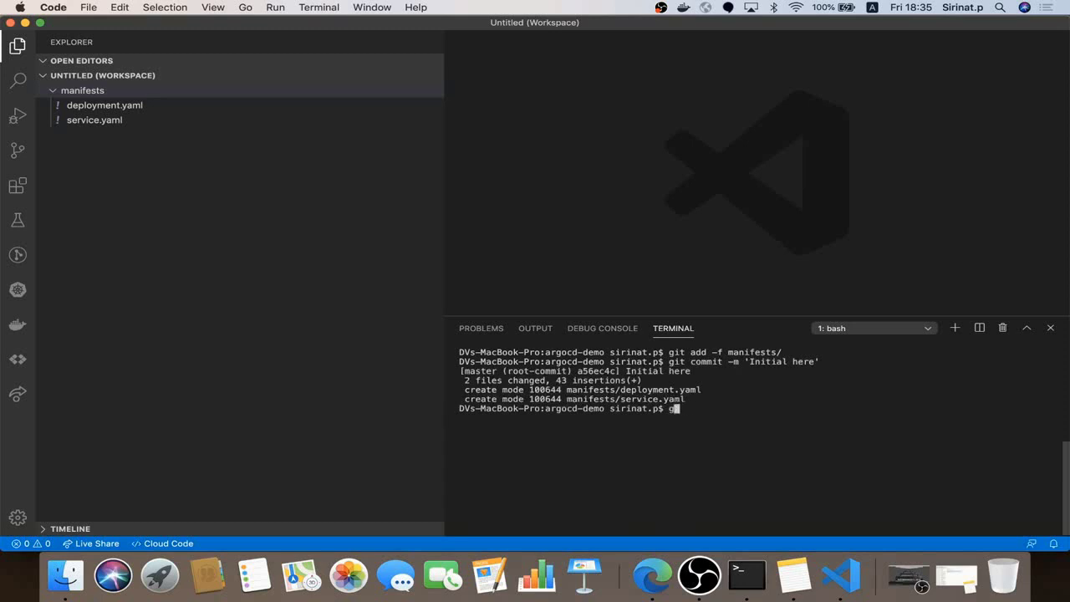
text(git st)
key(BackSpace)
key(BackSpace)
text(remote -v)
key(Return)
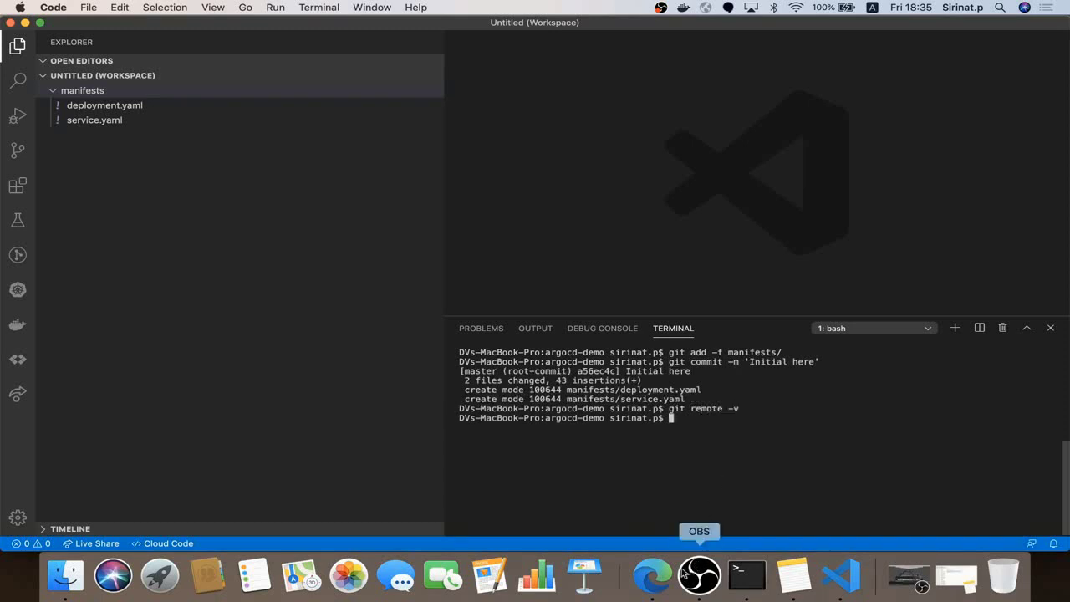
Load gitlab.com in a new browser tab
click(665, 575)
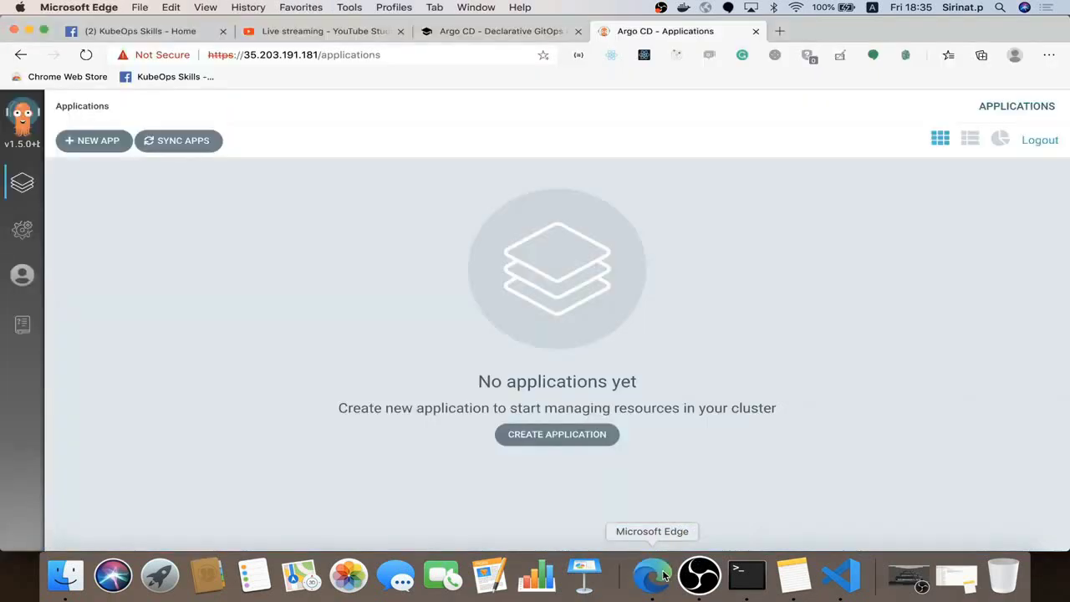
click(776, 31)
text(gitl)
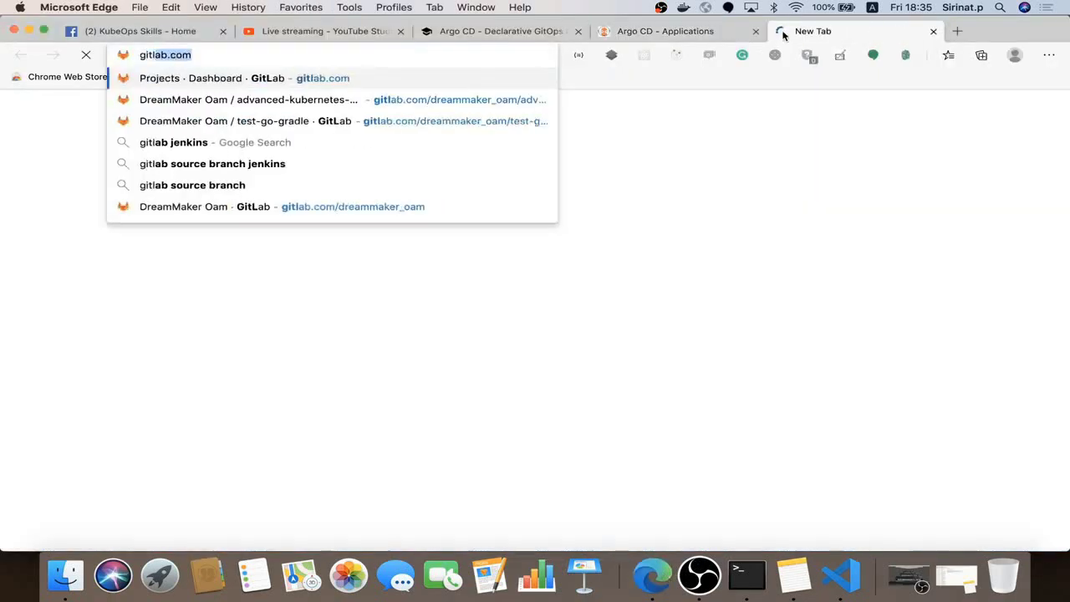
key(Return)
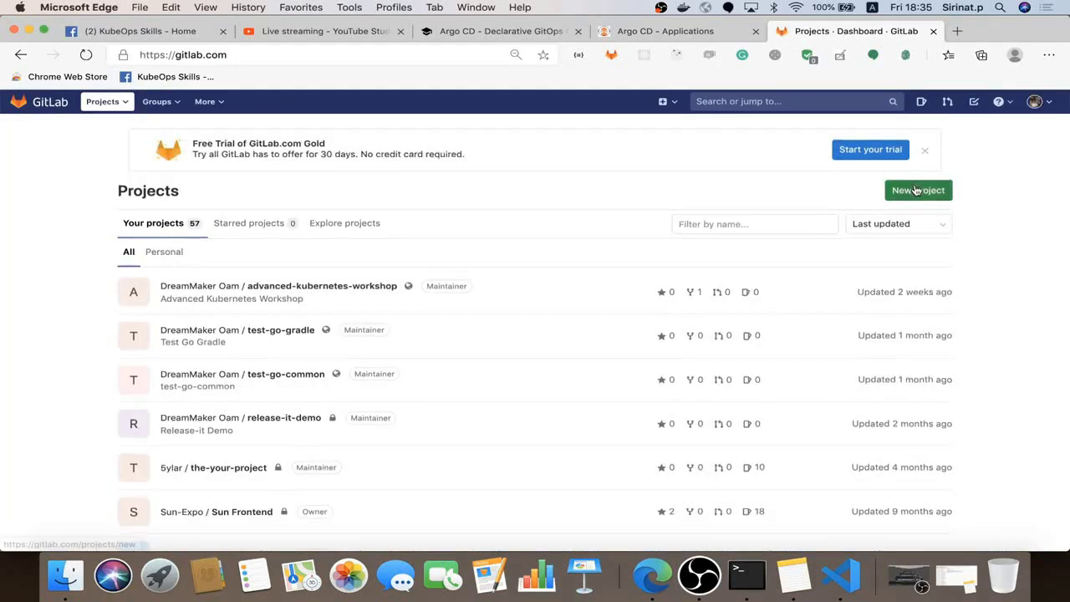
Create the GitLab project argocd-demo-first, with its name also as the description
click(916, 190)
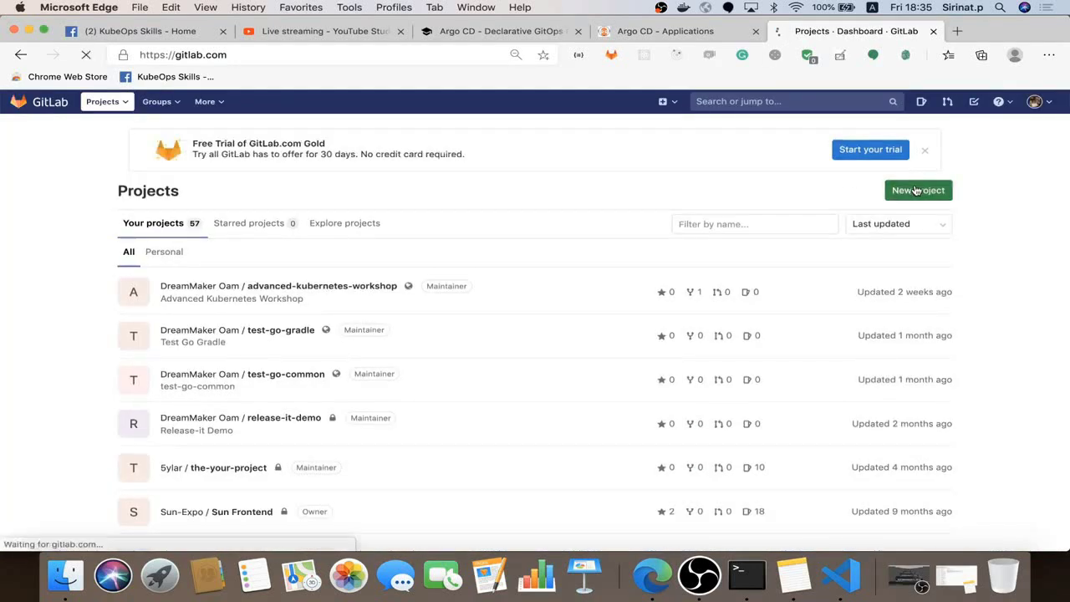
text(a)
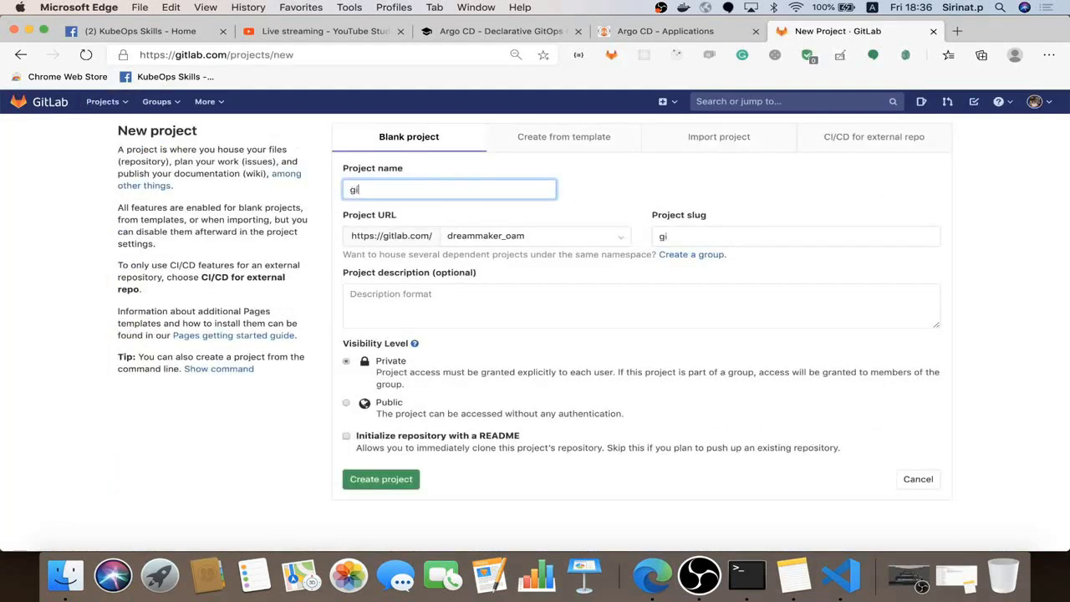
key(BackSpace)
text(argocd-demo-first)
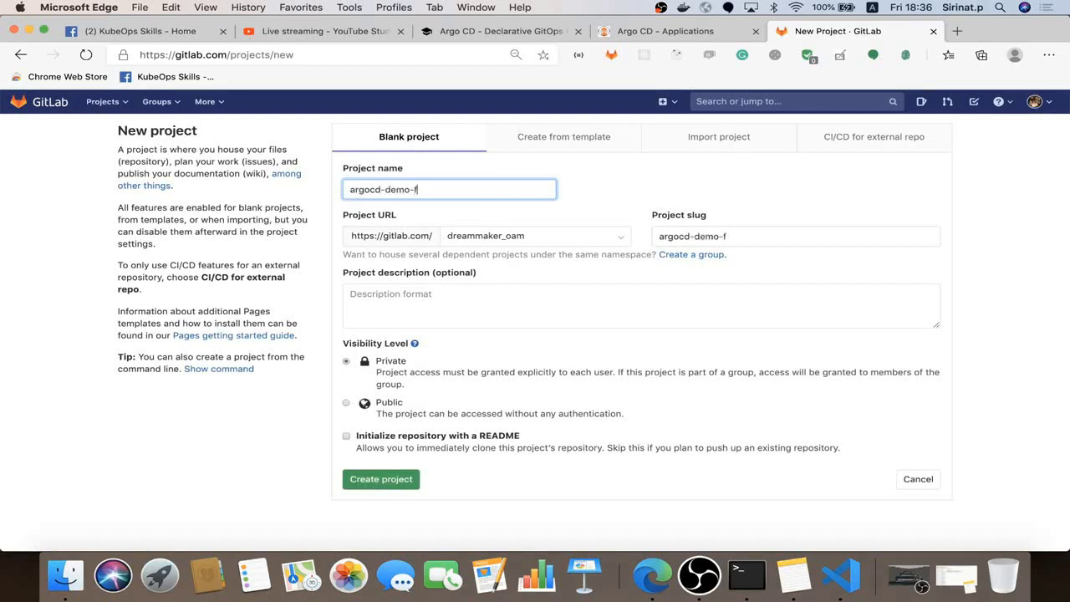
triple_click(765, 236)
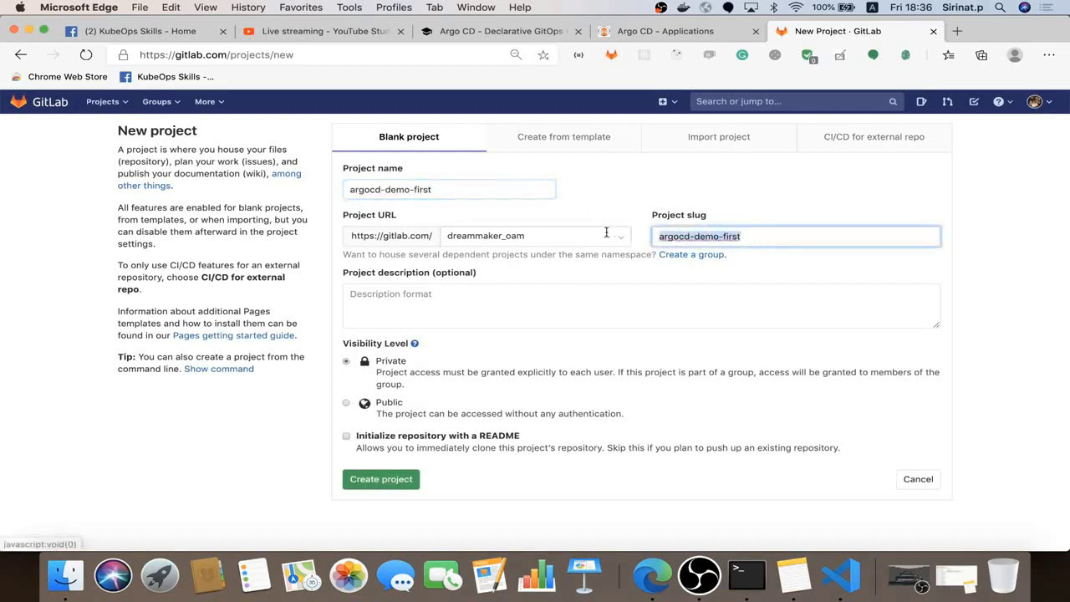
key(super+c)
click(466, 304)
key(super+v)
click(383, 479)
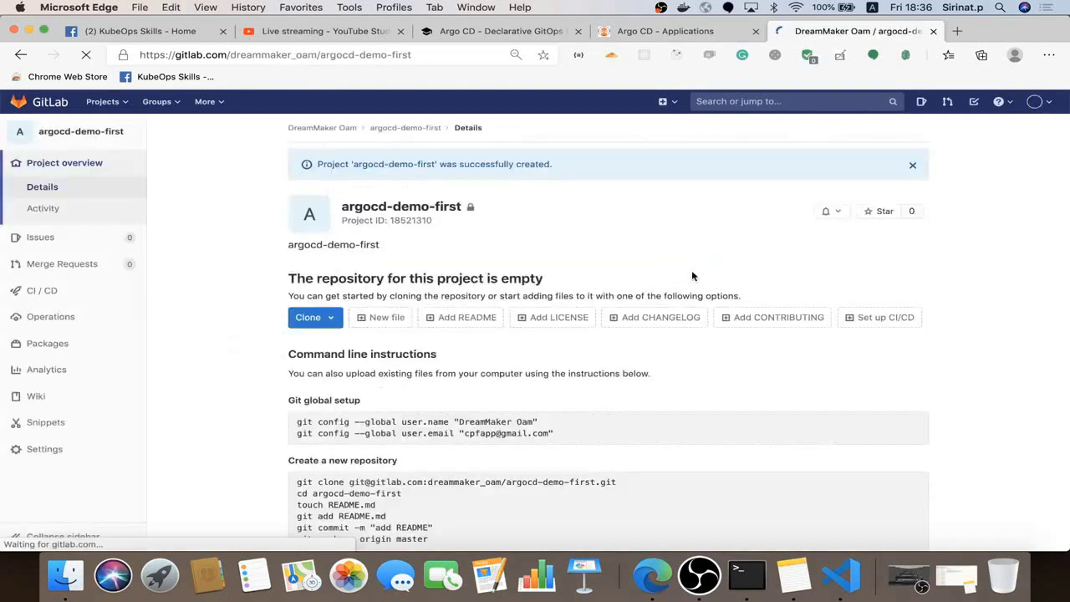
Copy the project's SSH clone address
click(330, 321)
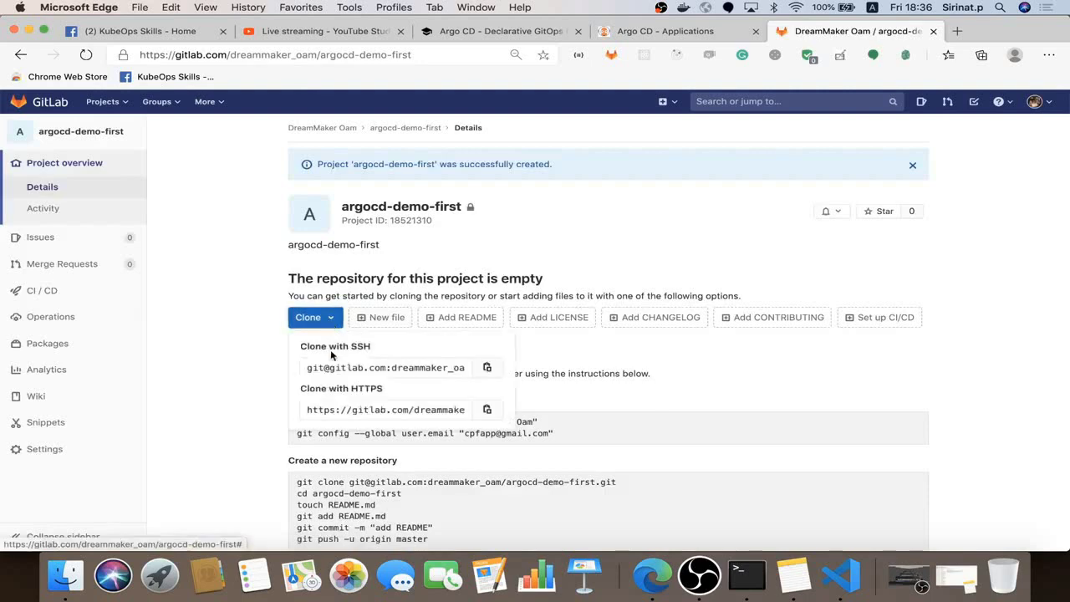
click(486, 366)
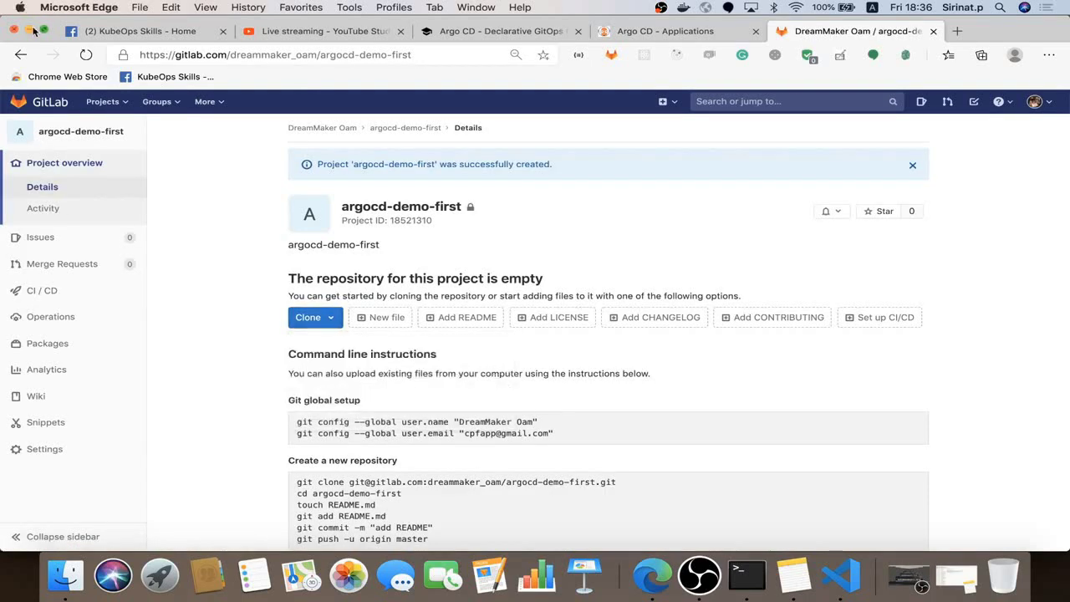
click(28, 30)
Add the GitLab SSH URL as origin and push the master branch
click(773, 420)
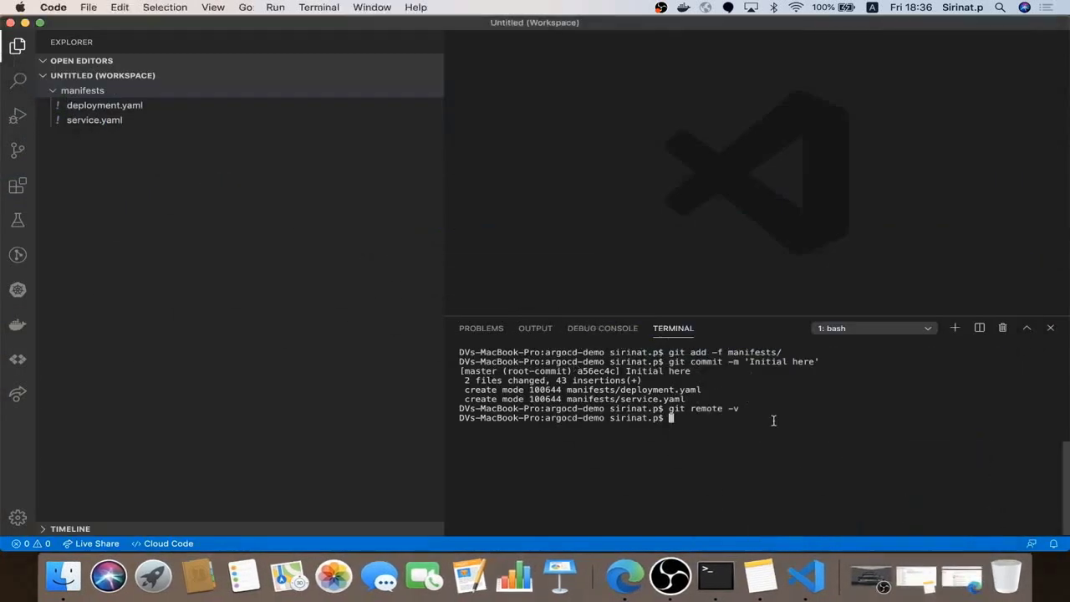
text(git remote a)
text(dd origin)
key(super+v)
key(Return)
text(g)
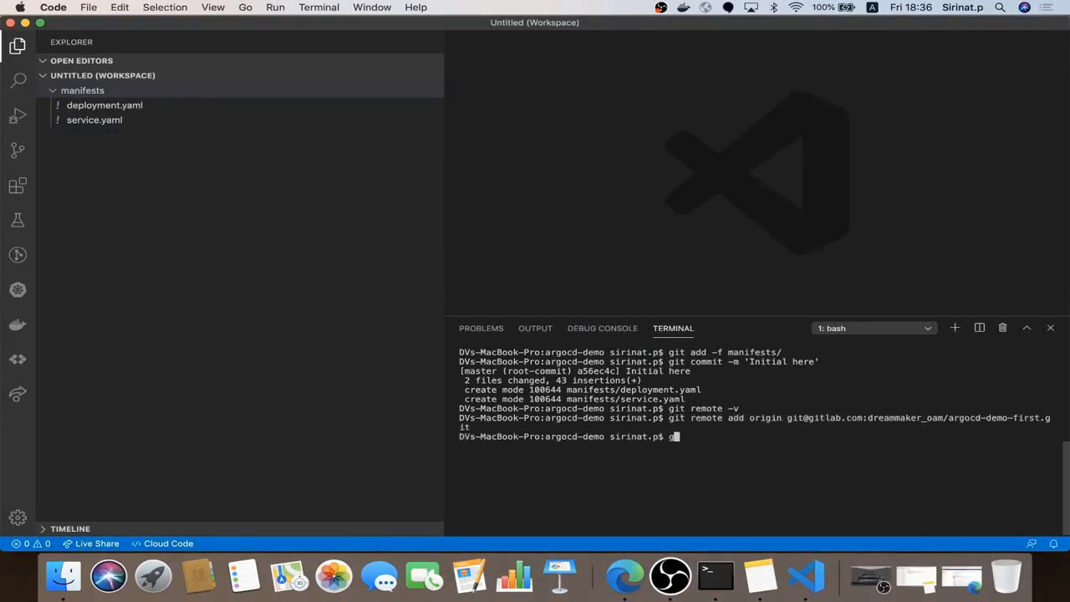
text(it push origin master)
key(Return)
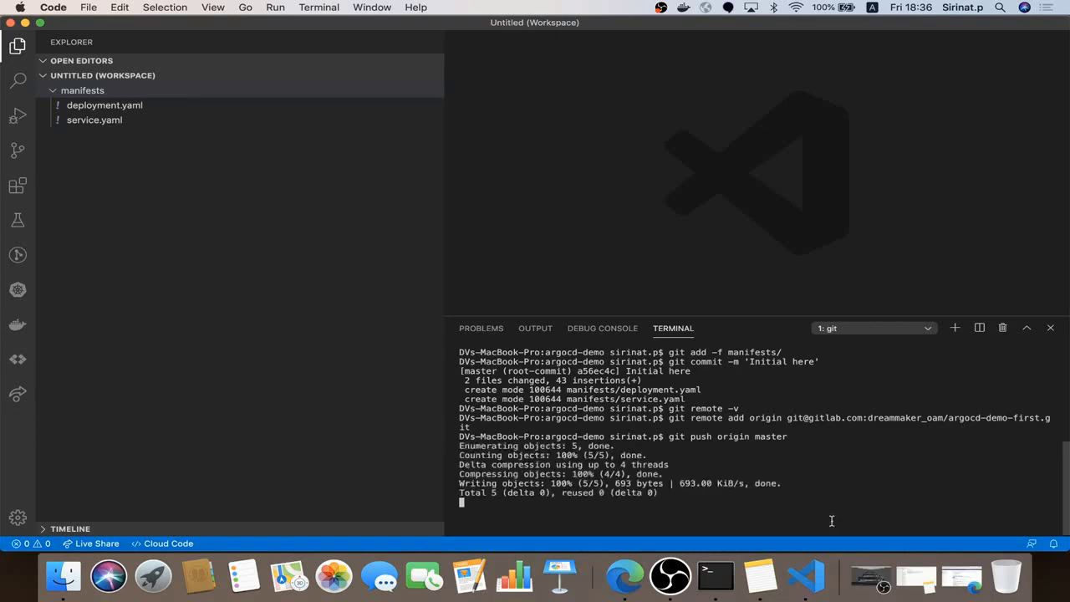
Reload the GitLab project to confirm the pushed manifests and copy its HTTPS clone URL
click(625, 576)
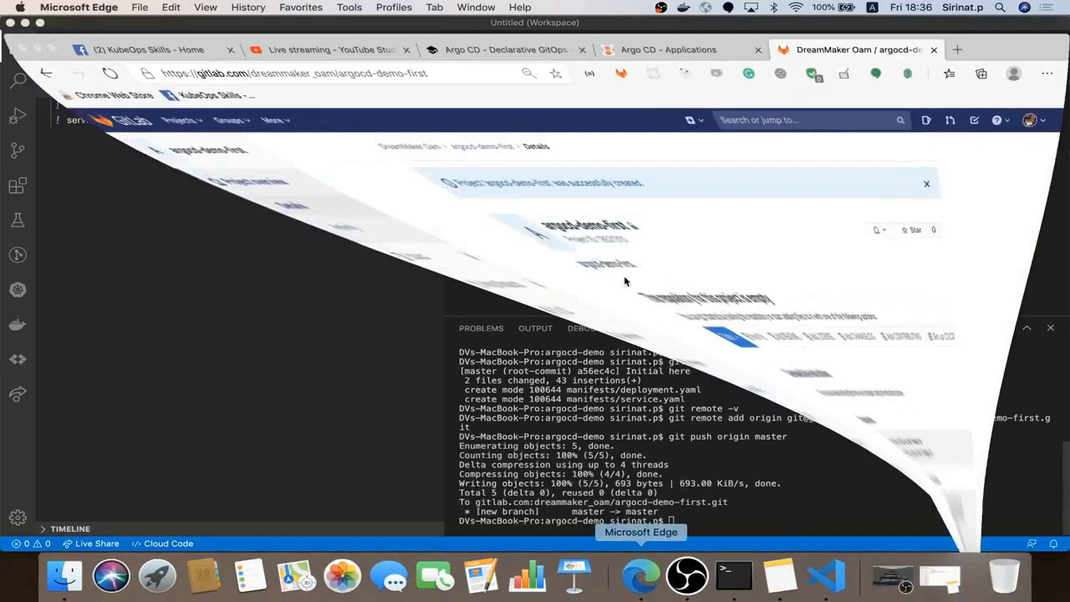
click(476, 56)
key(Return)
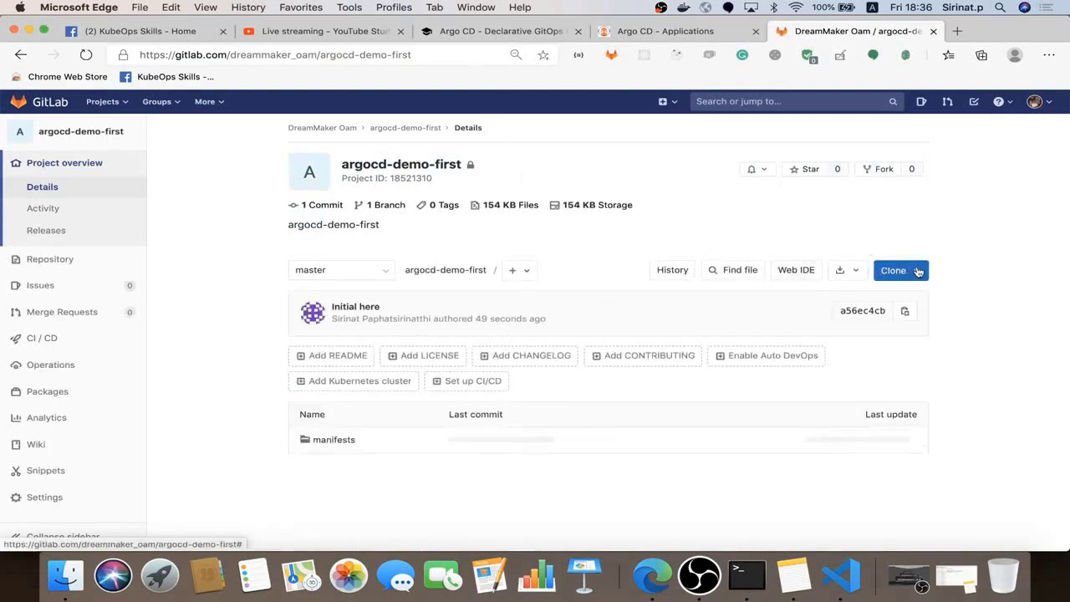
click(913, 271)
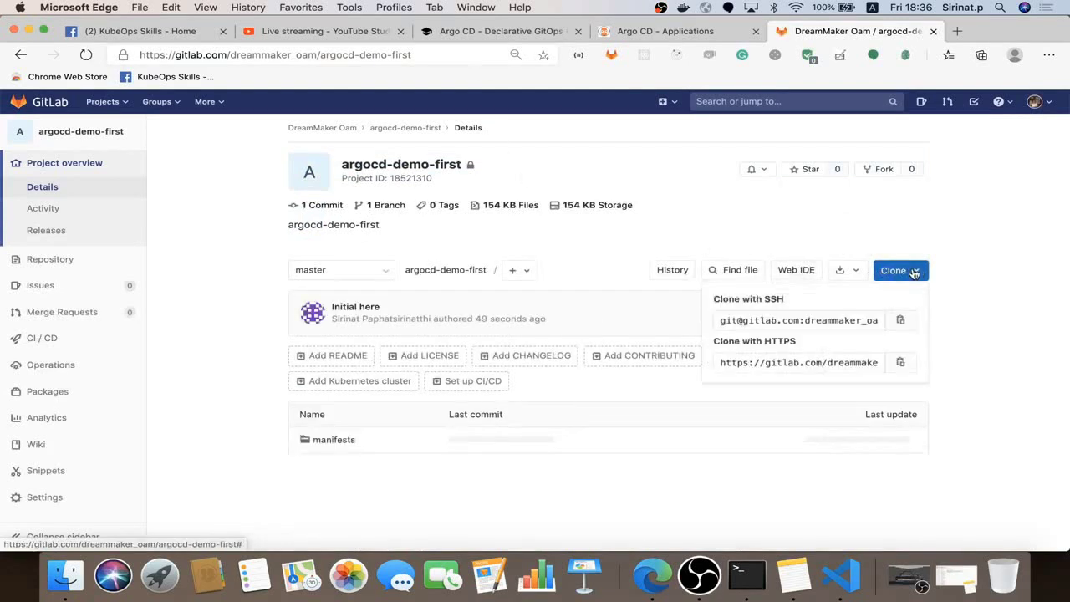
click(910, 368)
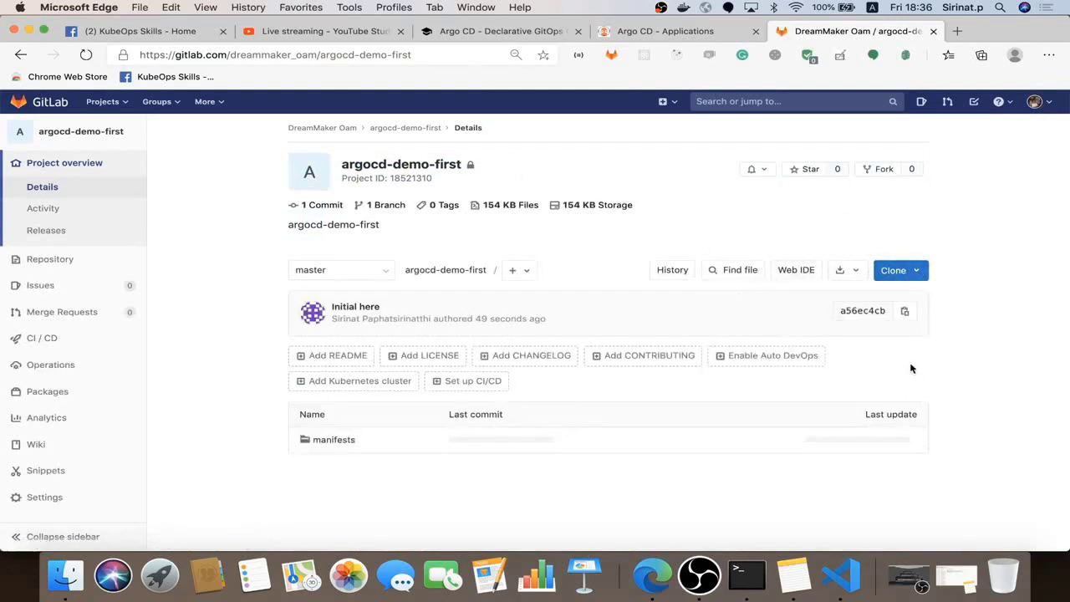
click(649, 31)
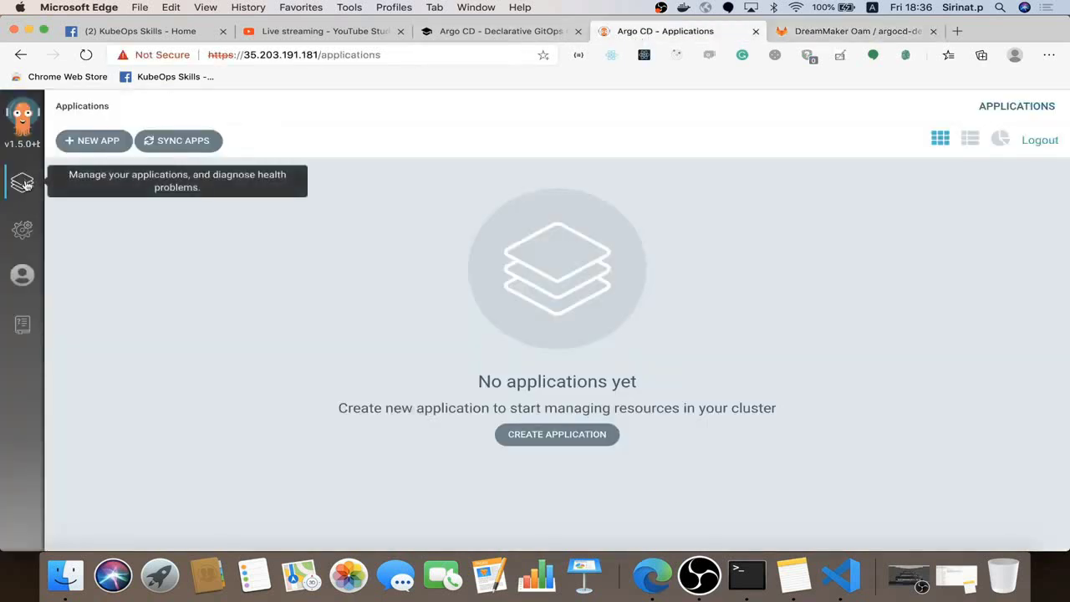
Start an SSH repository connection in Settings > Repositories, moving the git URL into Repository URL
click(24, 229)
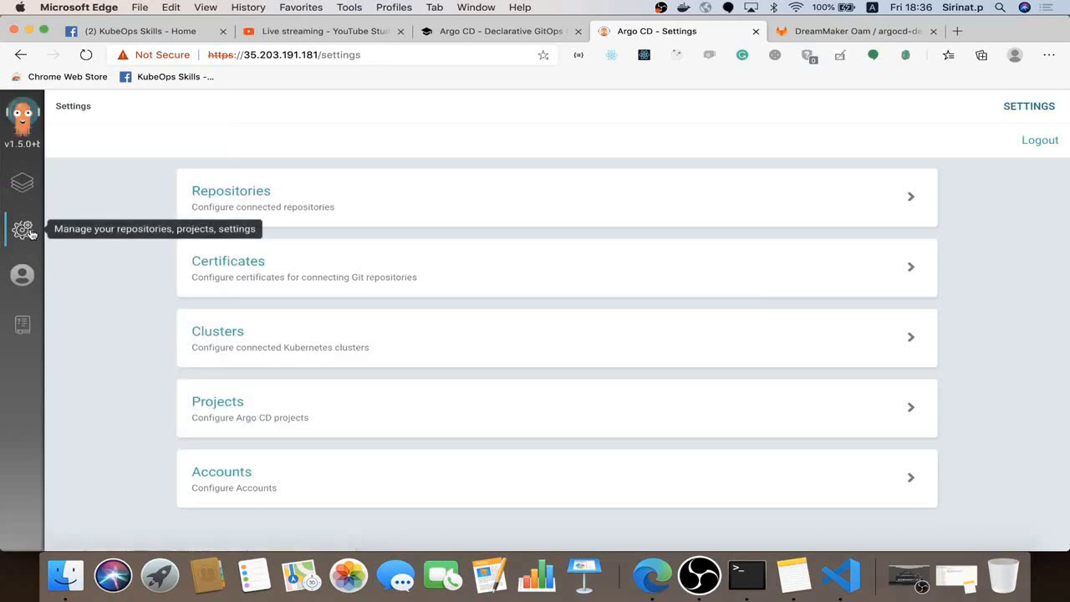
click(381, 208)
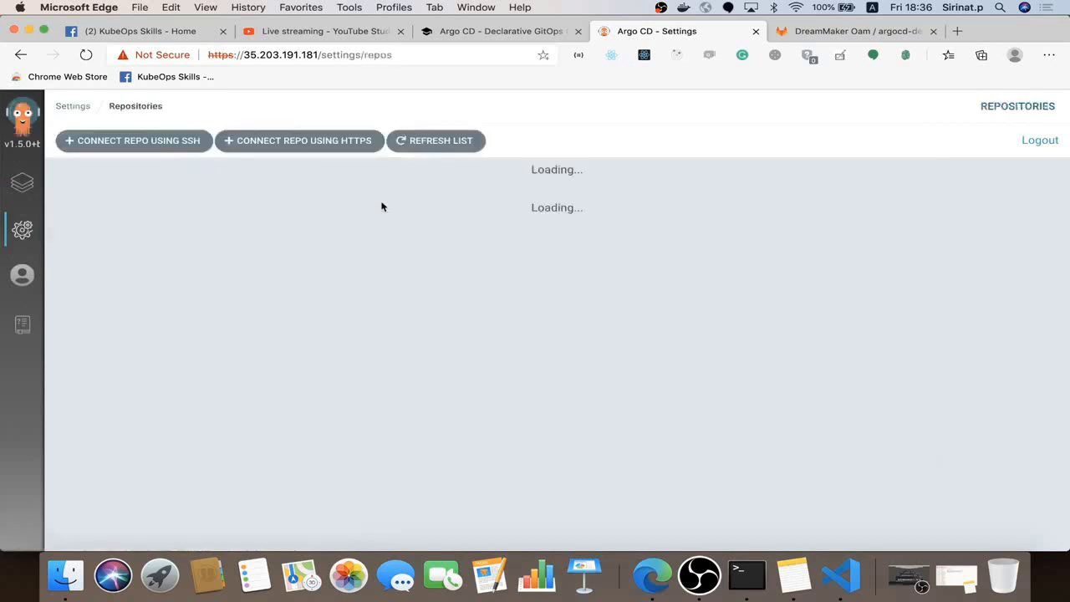
click(166, 148)
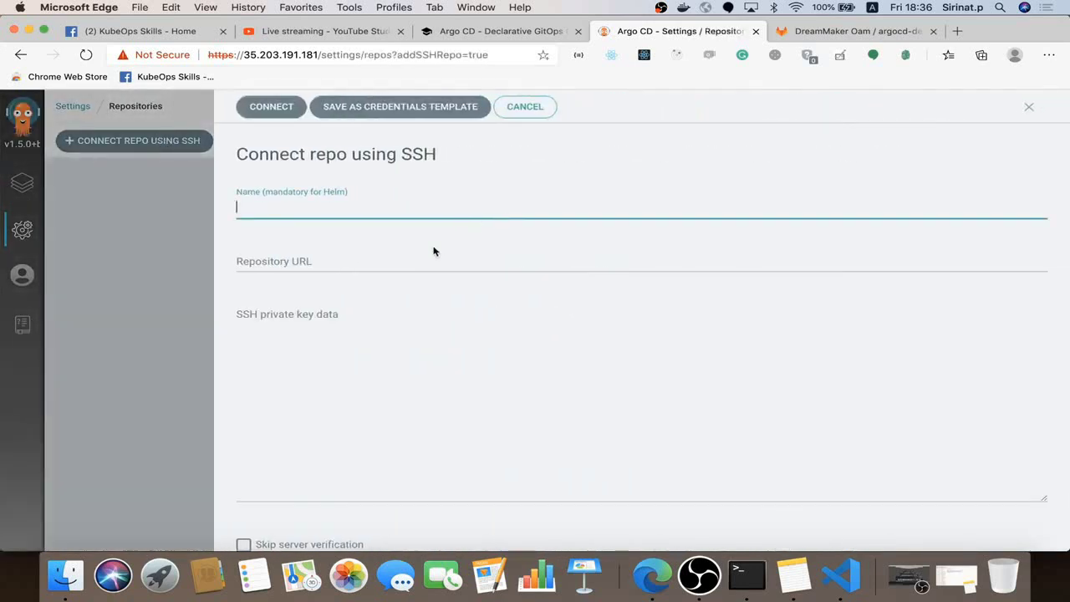
key(super+v)
click(411, 255)
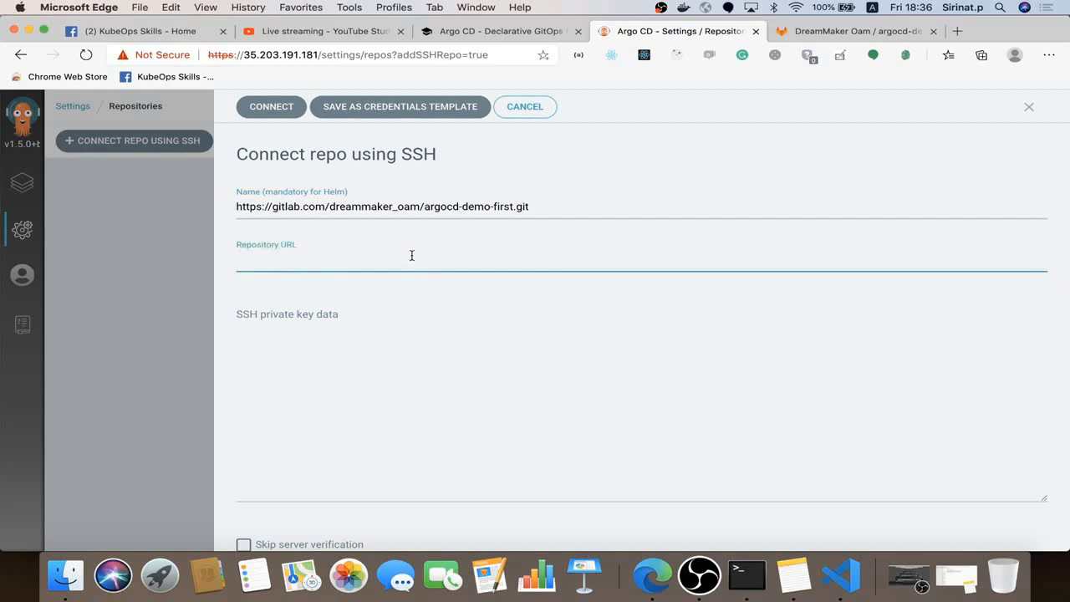
text(cpfapp@)
key(BackSpace)
key(BackSpace)
key(BackSpace)
key(BackSpace)
drag(610, 201, 200, 204)
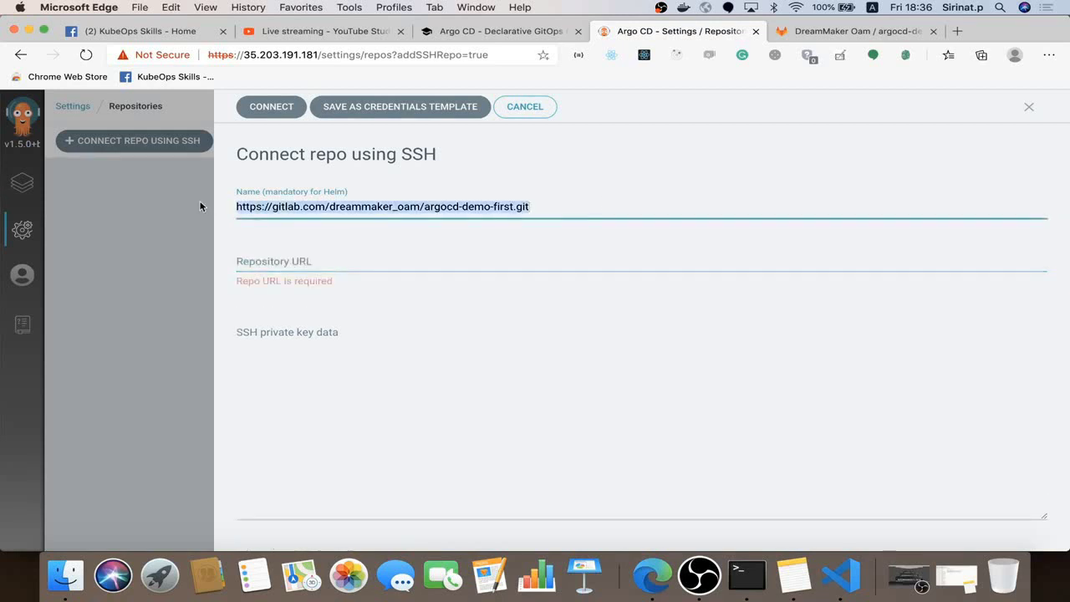
key(cmd+x)
click(284, 255)
key(cmd+v)
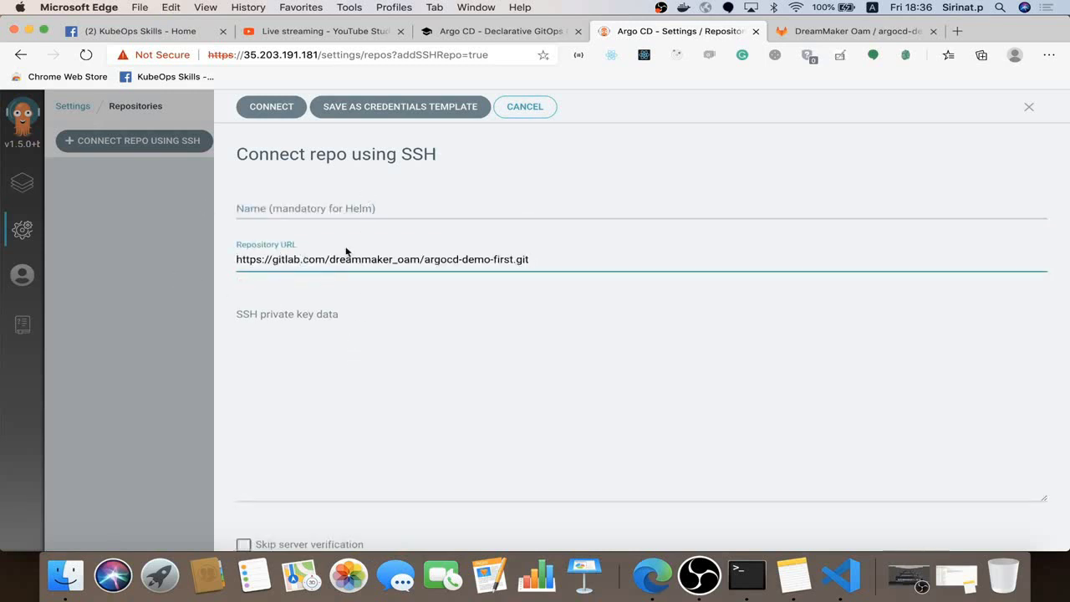
Inspect the SSH private key field, then dismiss the SSH connection form
click(428, 370)
scroll(428, 370, down, 2)
scroll(428, 370, up, 2)
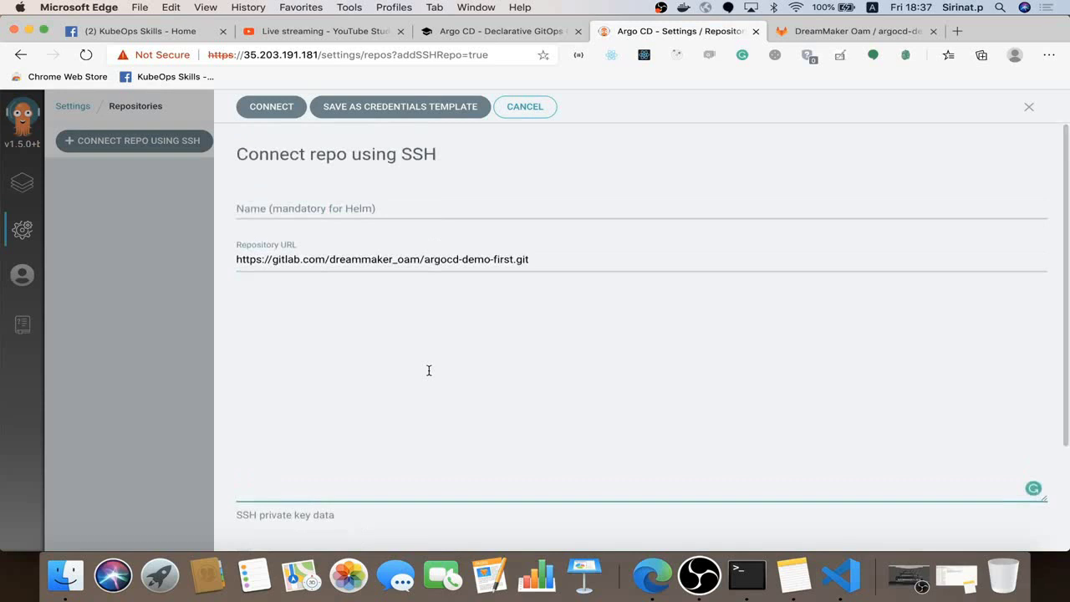
scroll(428, 370, down, 3)
scroll(428, 371, up, 3)
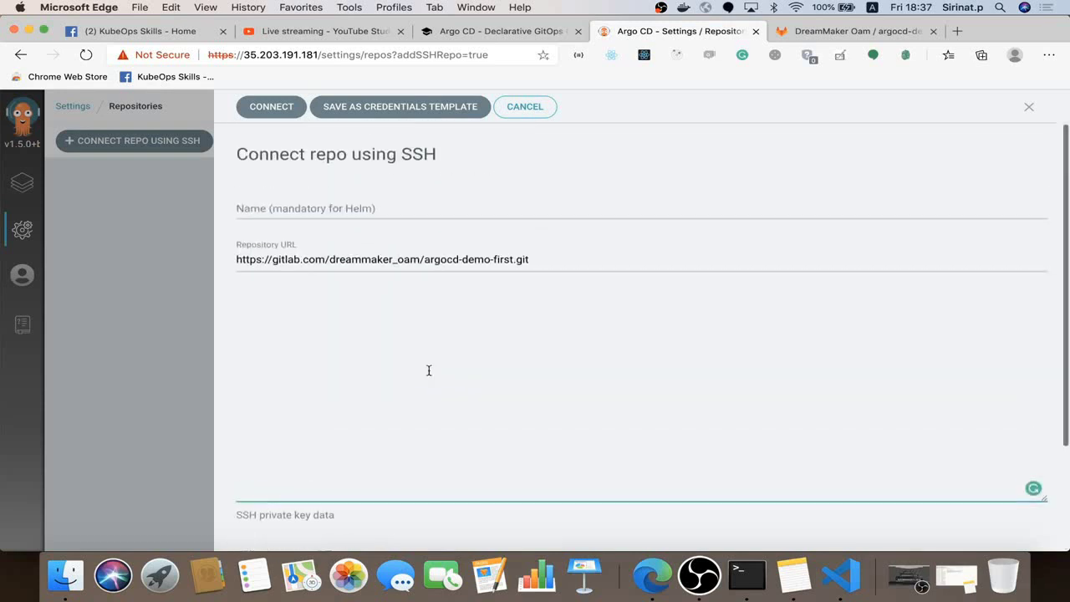
click(504, 230)
click(1029, 107)
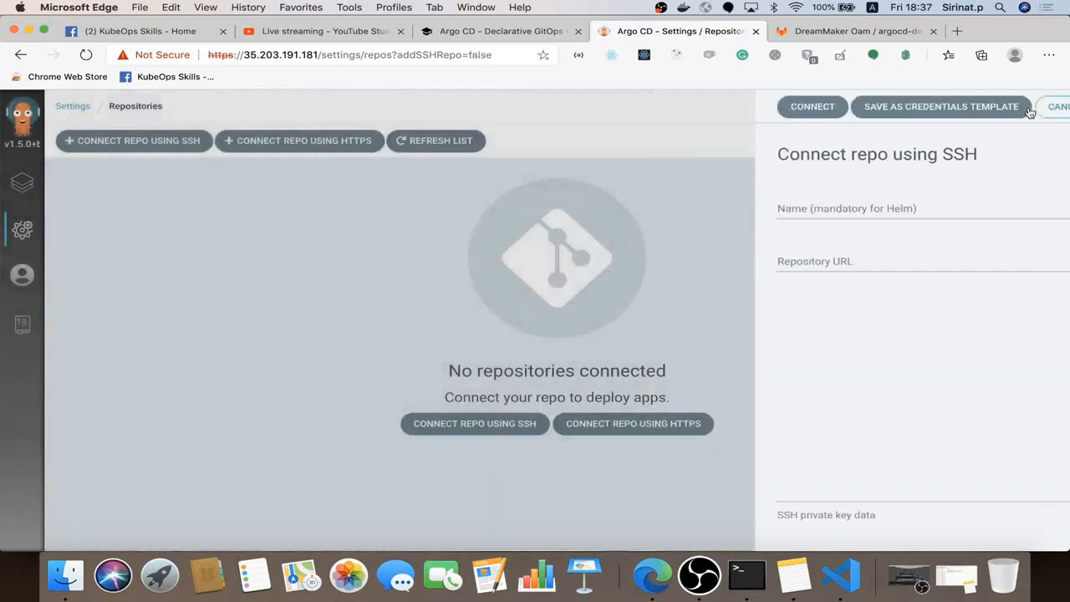
Reopen the SSH form, paste the GitLab URL, then cancel it again
click(143, 143)
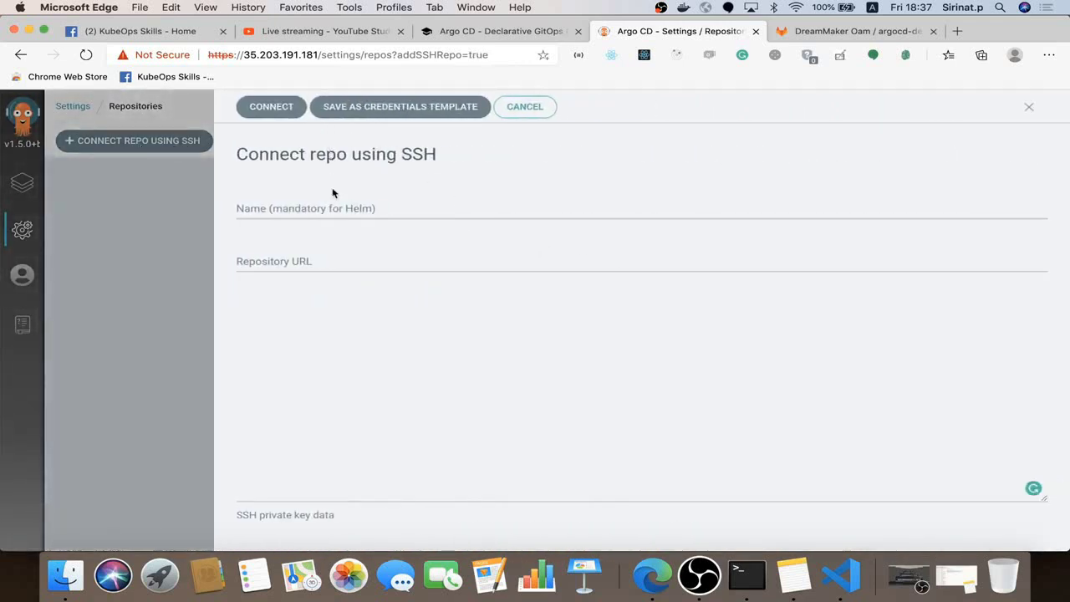
click(332, 262)
key(super+v)
click(429, 342)
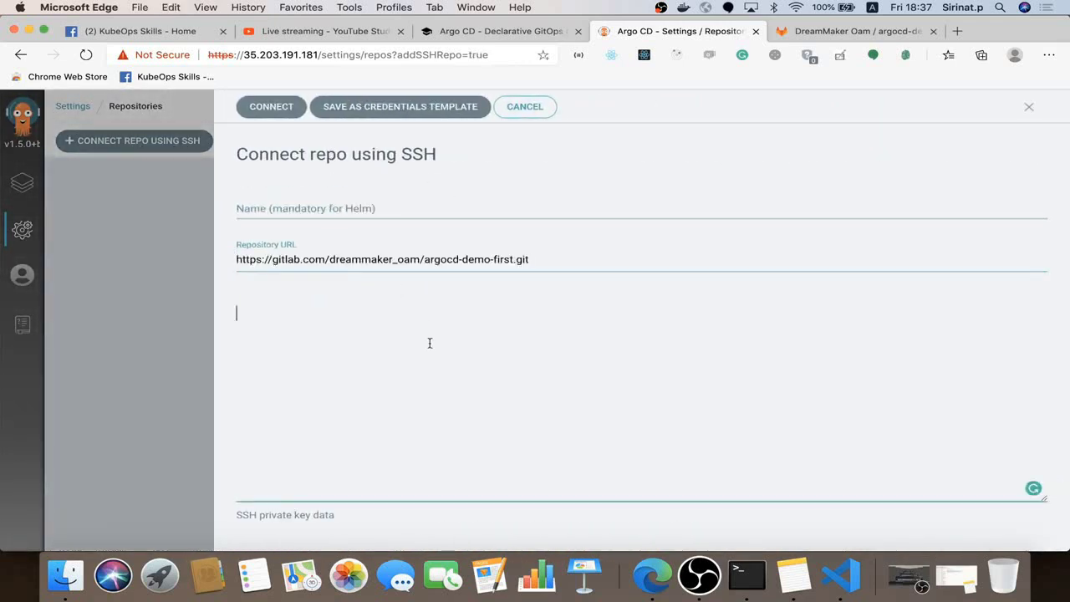
scroll(429, 342, down, 3)
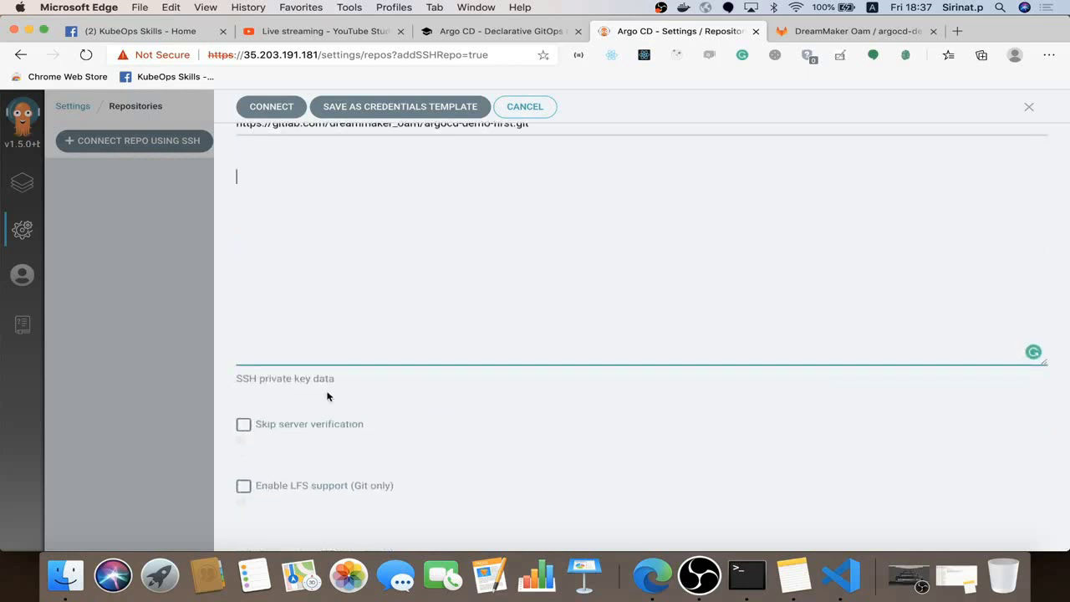
scroll(335, 389, up, 5)
scroll(348, 354, down, 1)
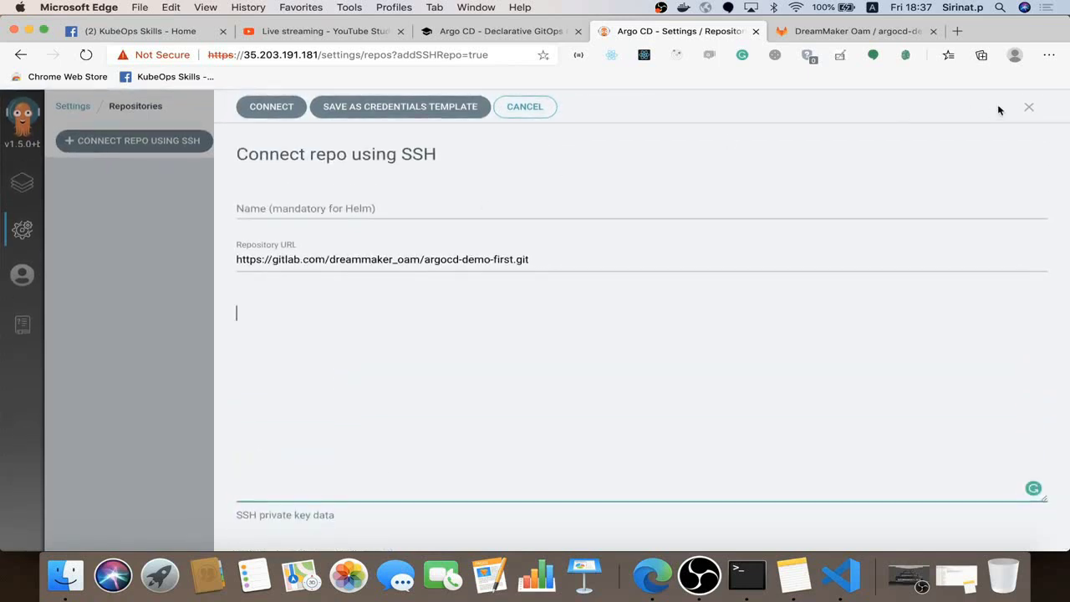
click(1029, 107)
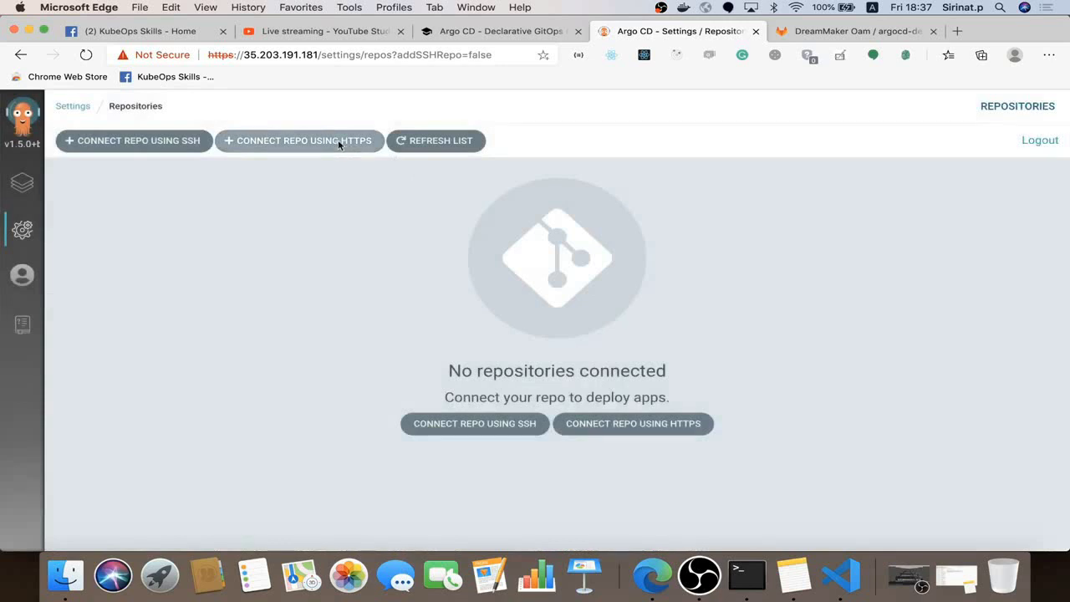
Connect the argocd-demo-first GitLab repo over HTTPS with the account username and password
click(339, 142)
click(501, 278)
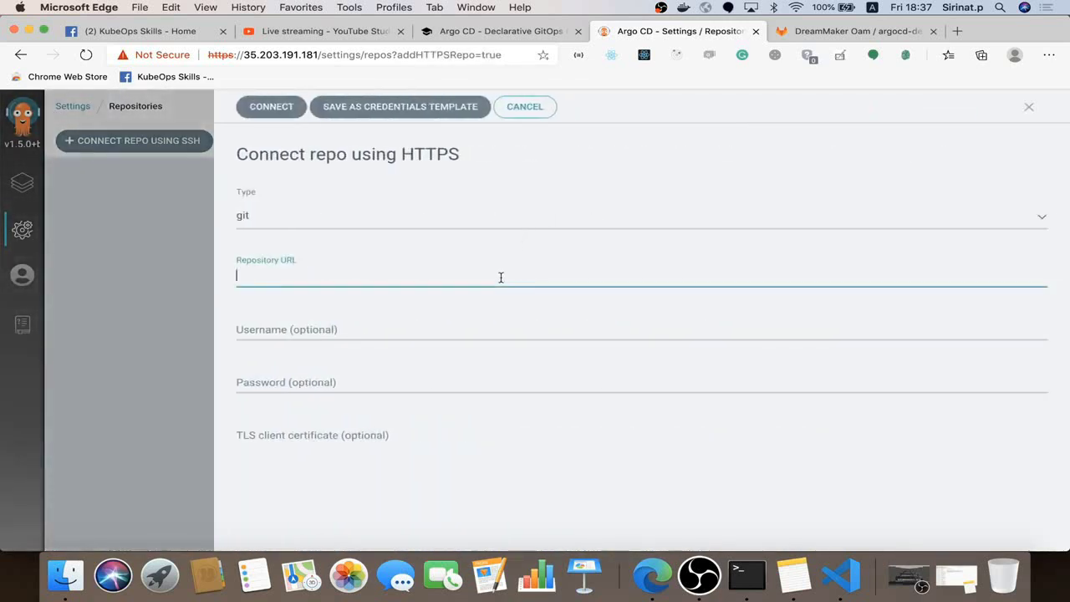
key(super+v)
click(378, 332)
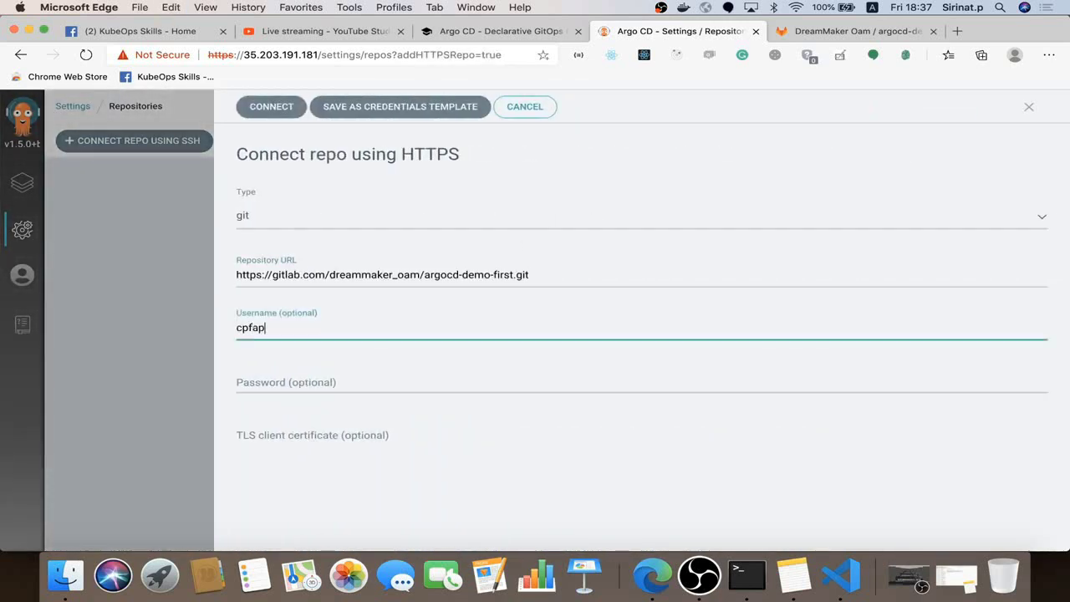
click(367, 390)
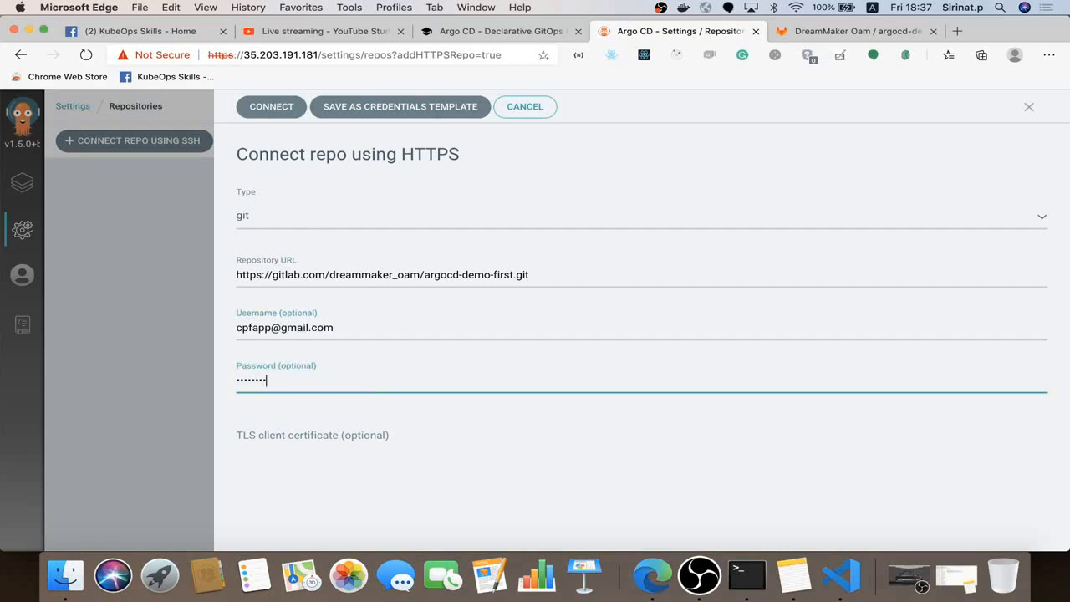
click(280, 109)
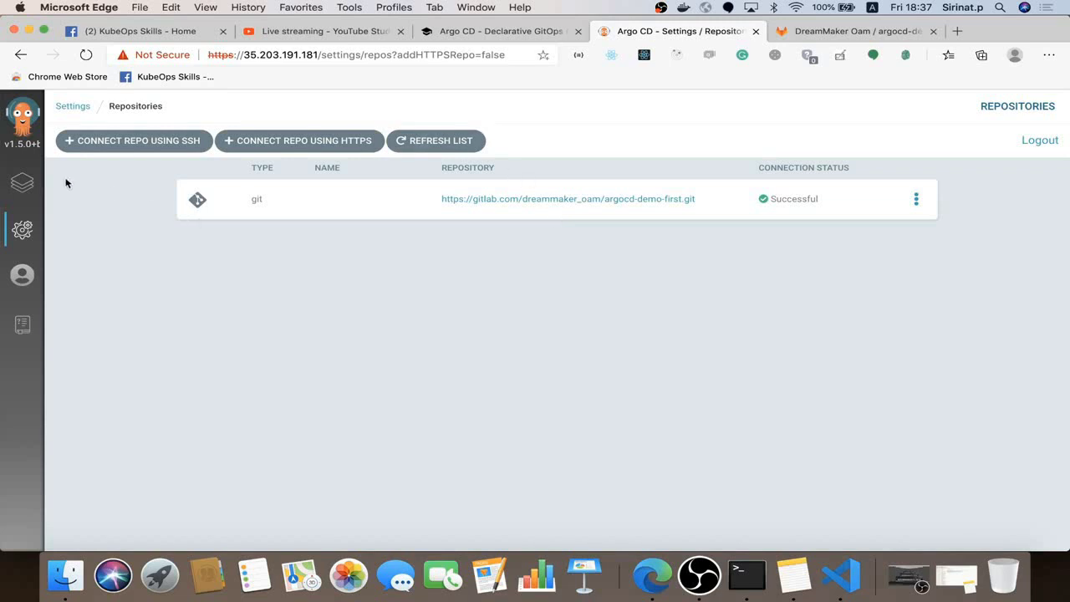
Start a new application named argocd-demo-first-app in project argocd-demo-first
click(25, 193)
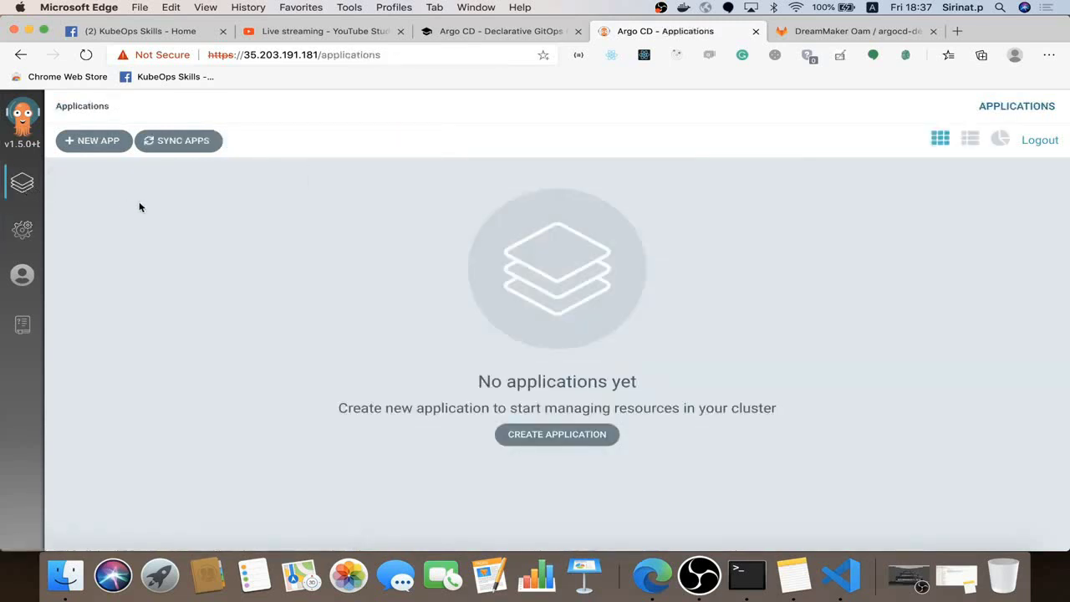
click(92, 142)
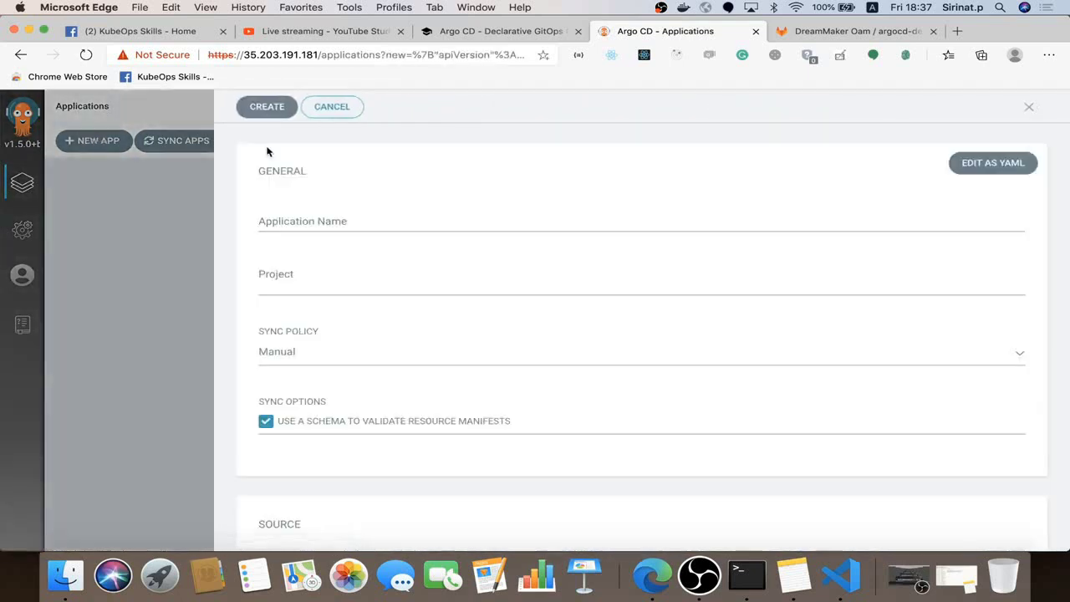
click(315, 215)
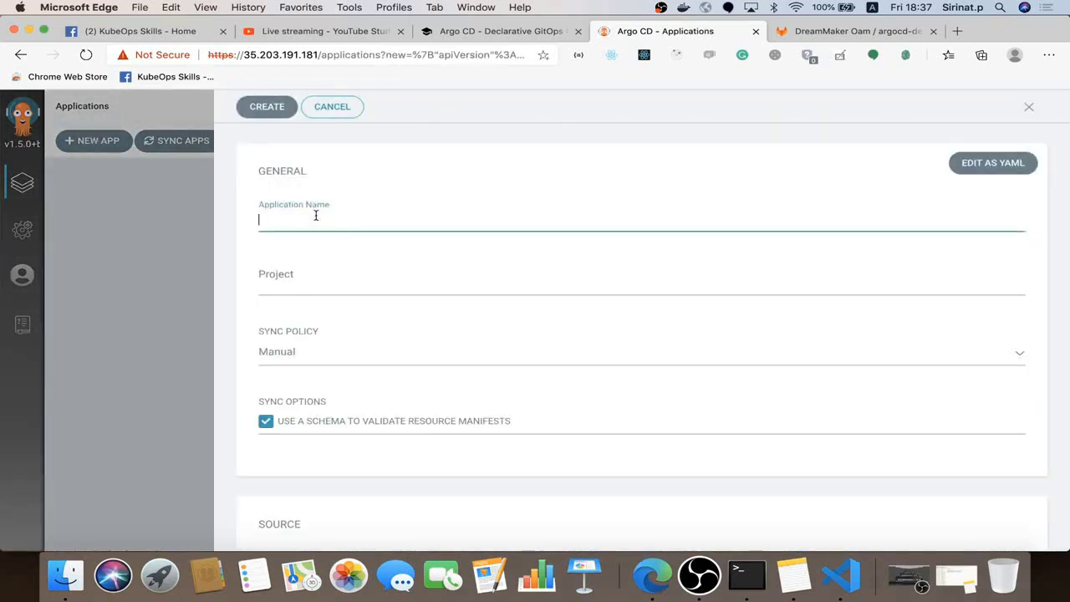
text(arg)
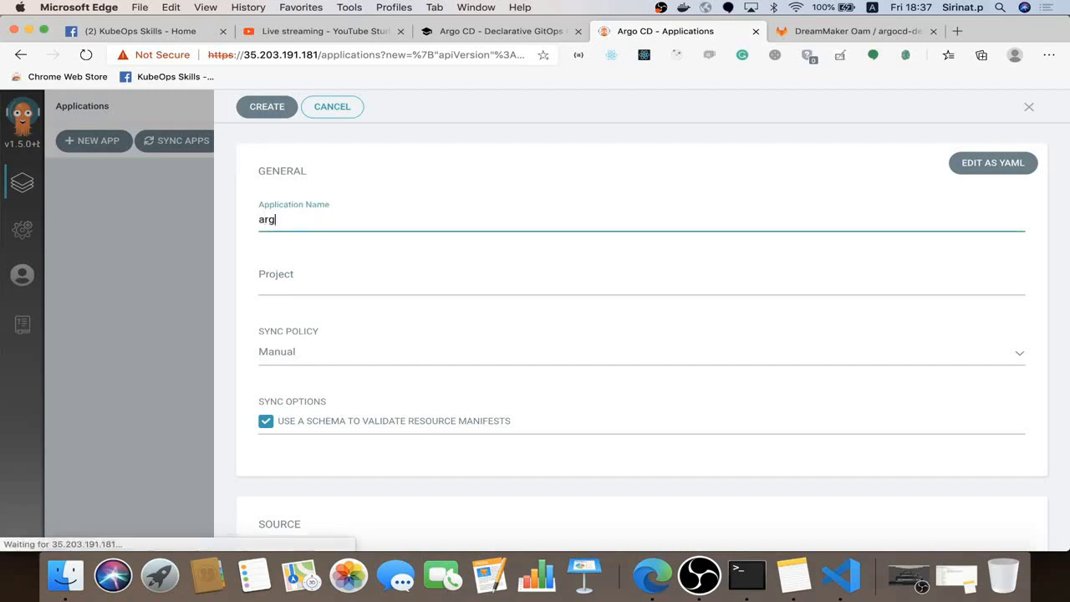
text(ocd-demo-first)
click(370, 270)
click(359, 299)
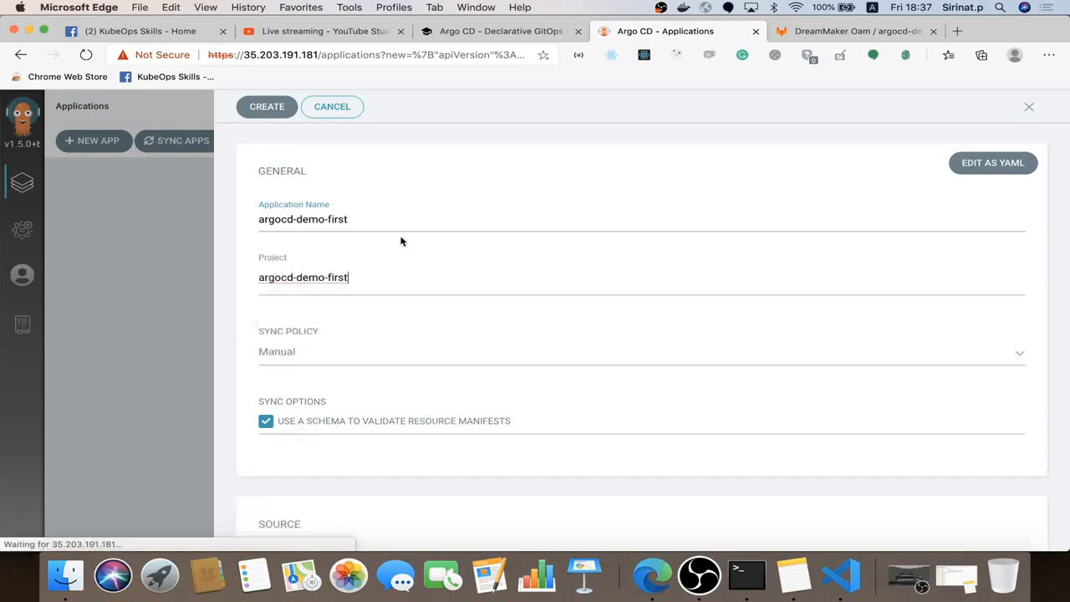
click(410, 219)
text(-app)
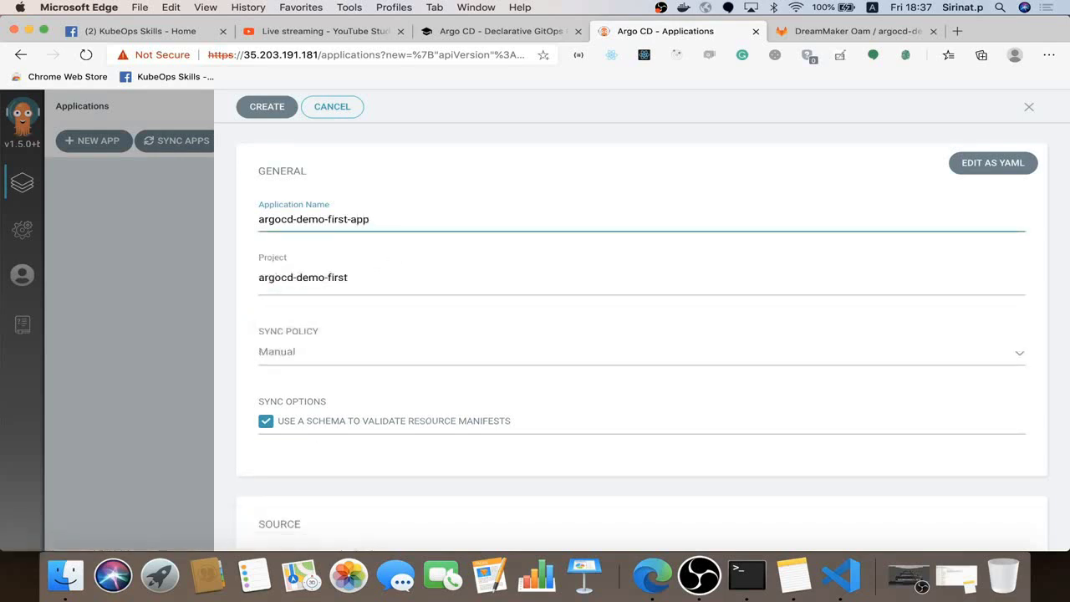
Set the sync policy to Automatic with resource pruning enabled
click(371, 369)
click(366, 400)
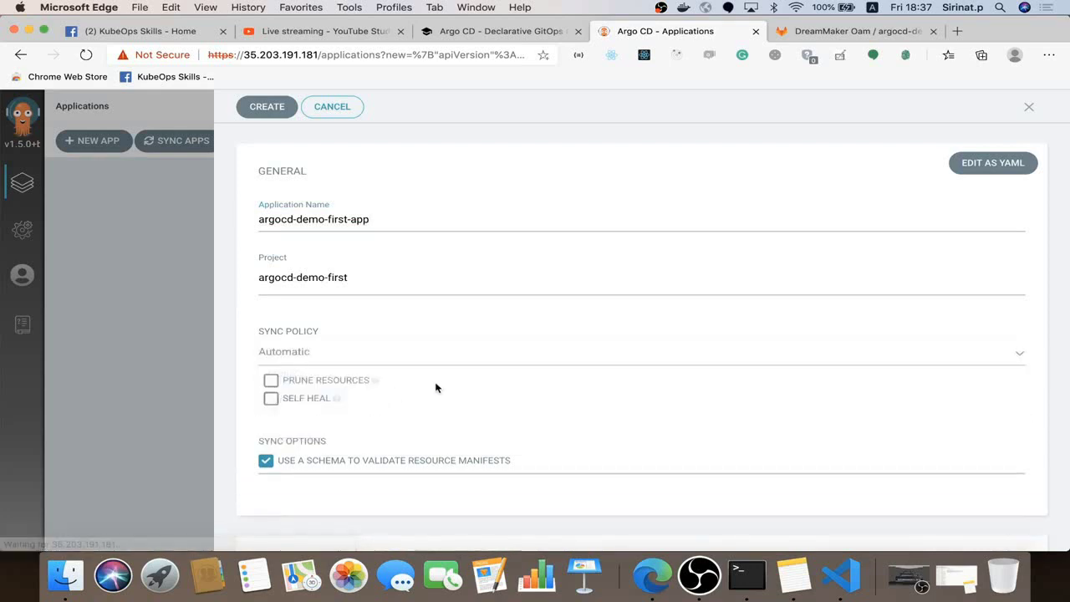
click(269, 381)
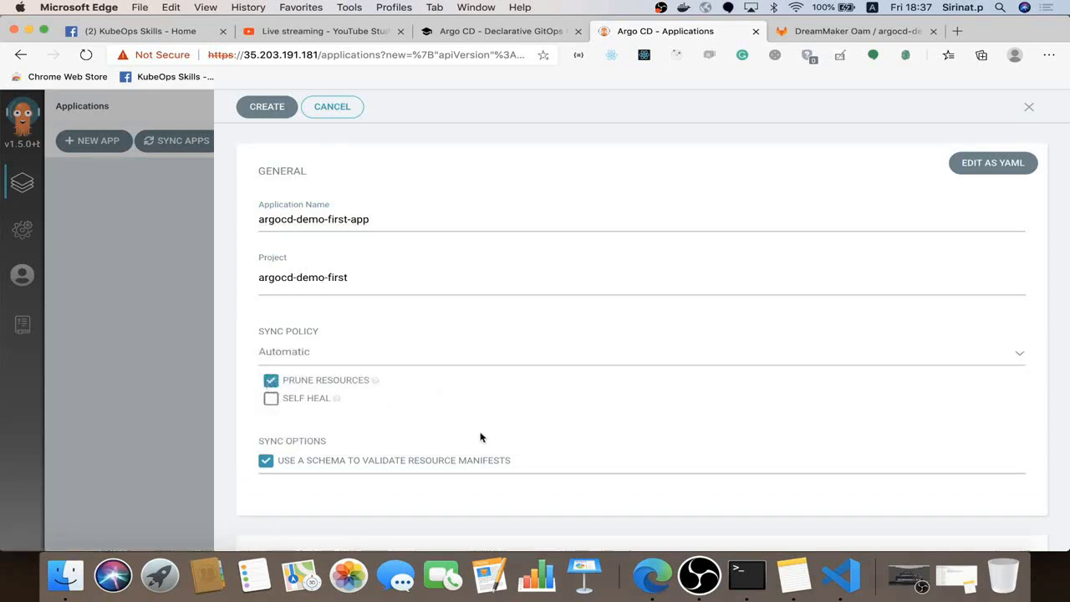
scroll(480, 437, down, 5)
Set the source to the connected GitLab argocd-demo-first repository with path manifests
click(365, 318)
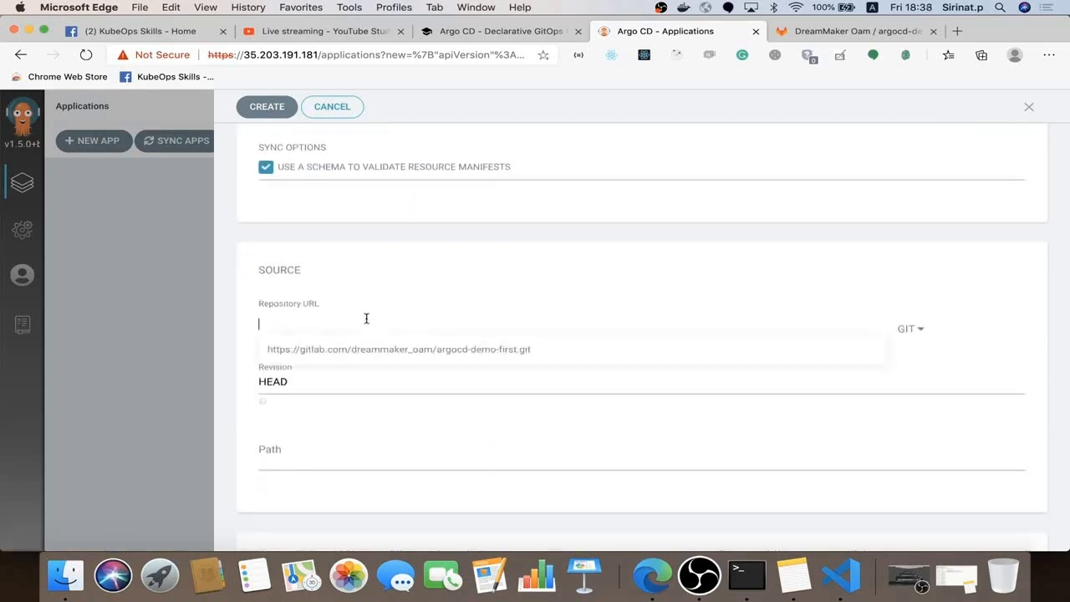
click(364, 350)
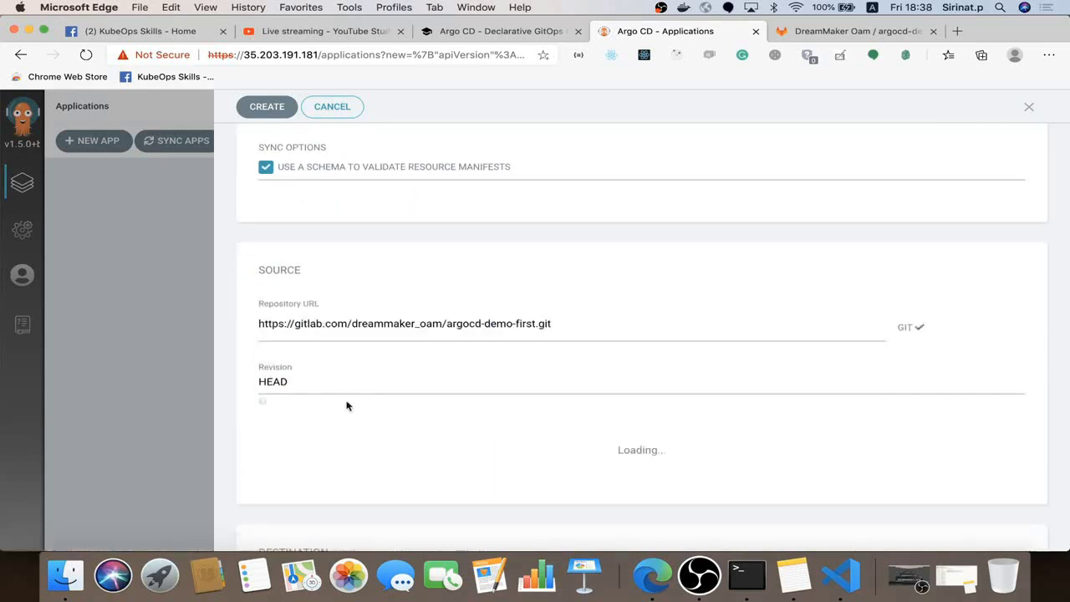
click(836, 31)
click(334, 440)
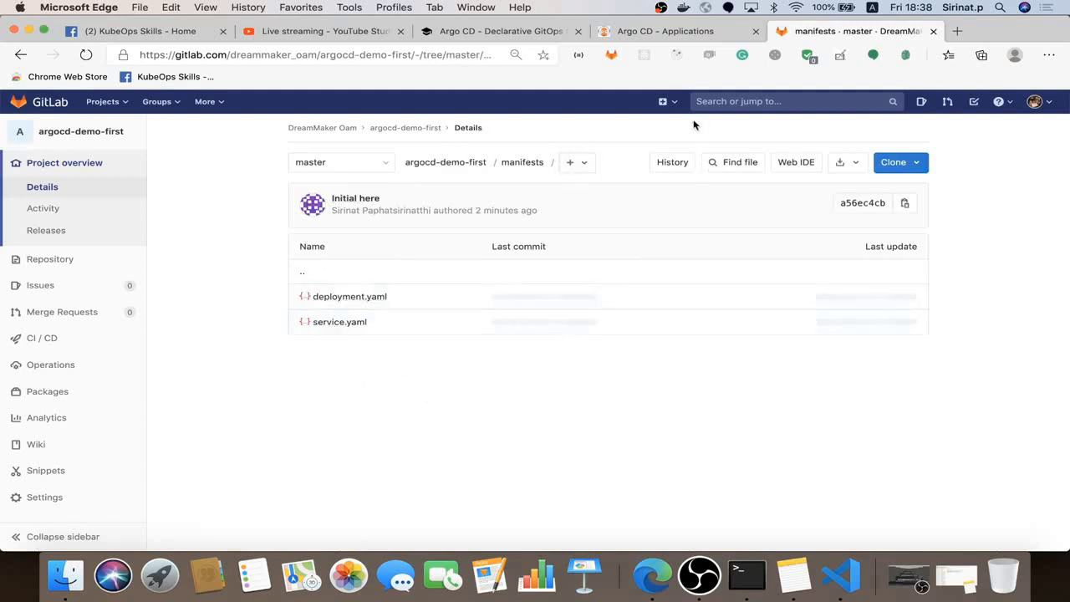
click(657, 34)
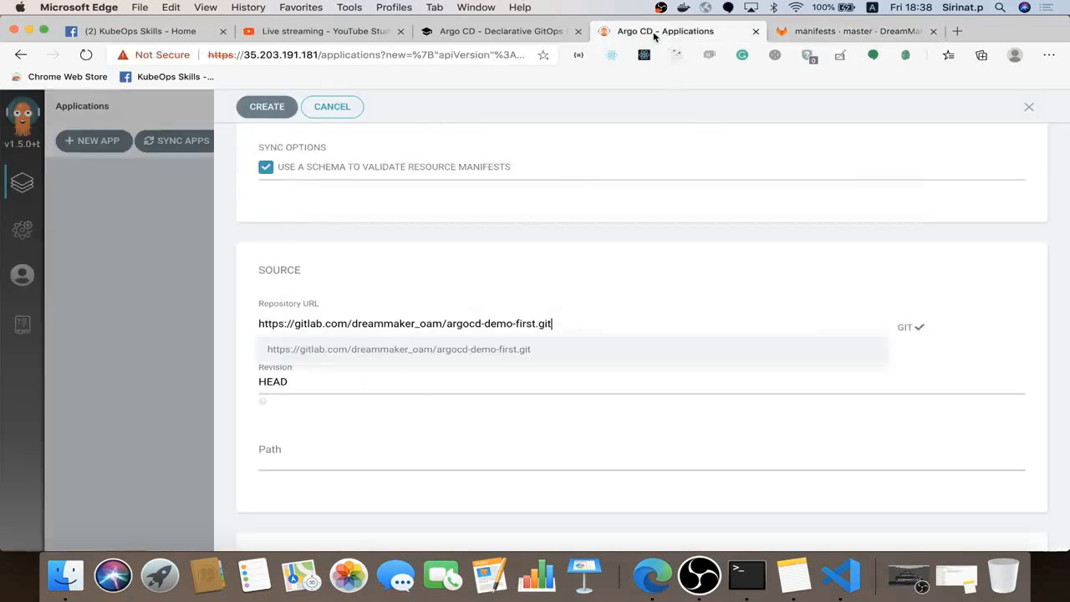
click(384, 470)
click(404, 449)
text(manif)
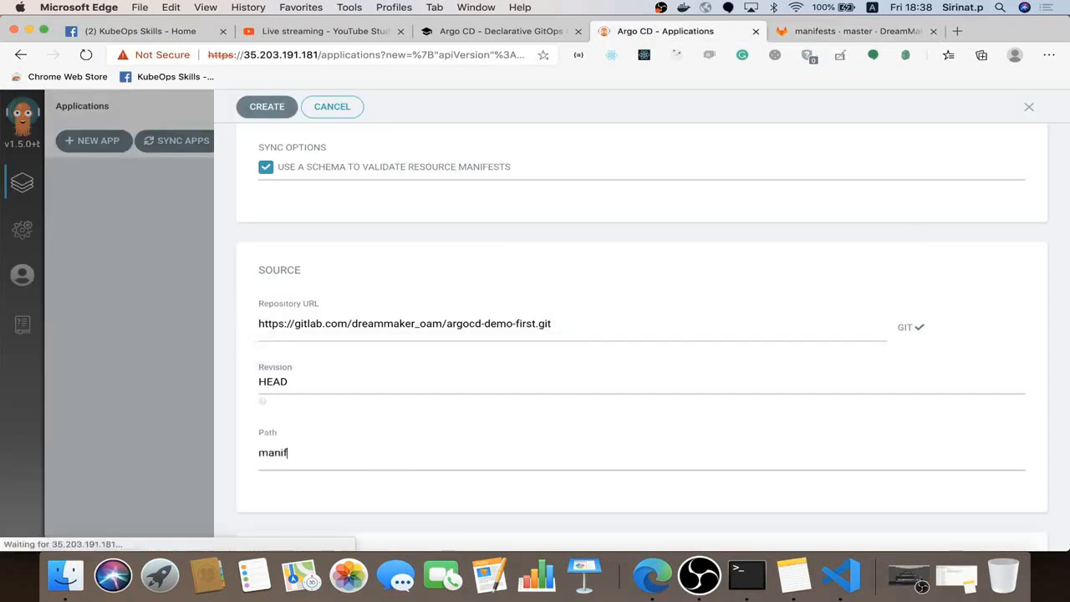
text(ests)
scroll(400, 507, down, 3)
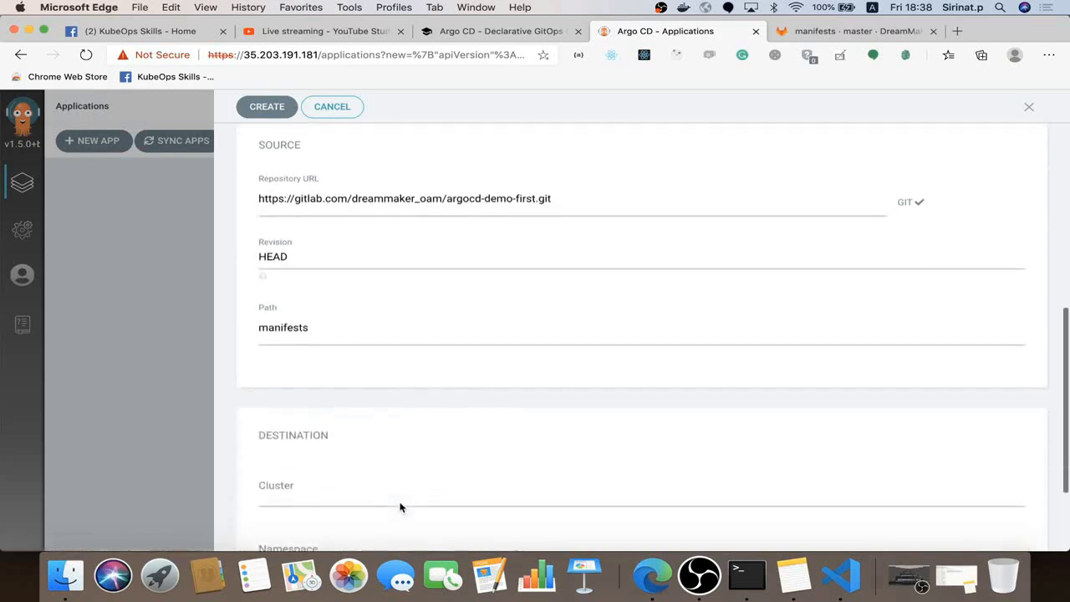
scroll(400, 508, down, 3)
click(392, 351)
click(367, 383)
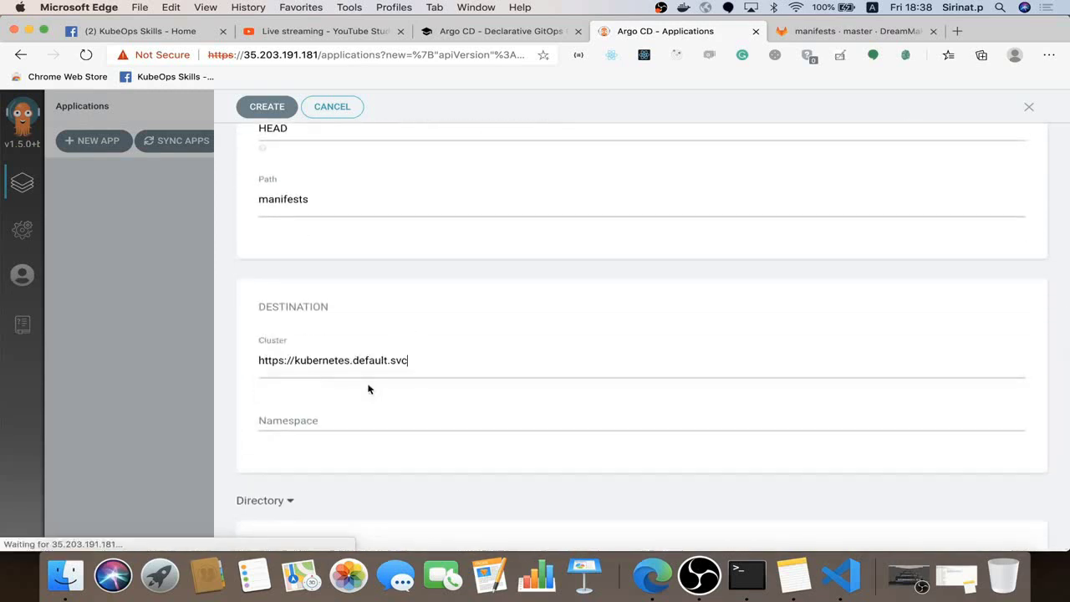
click(413, 421)
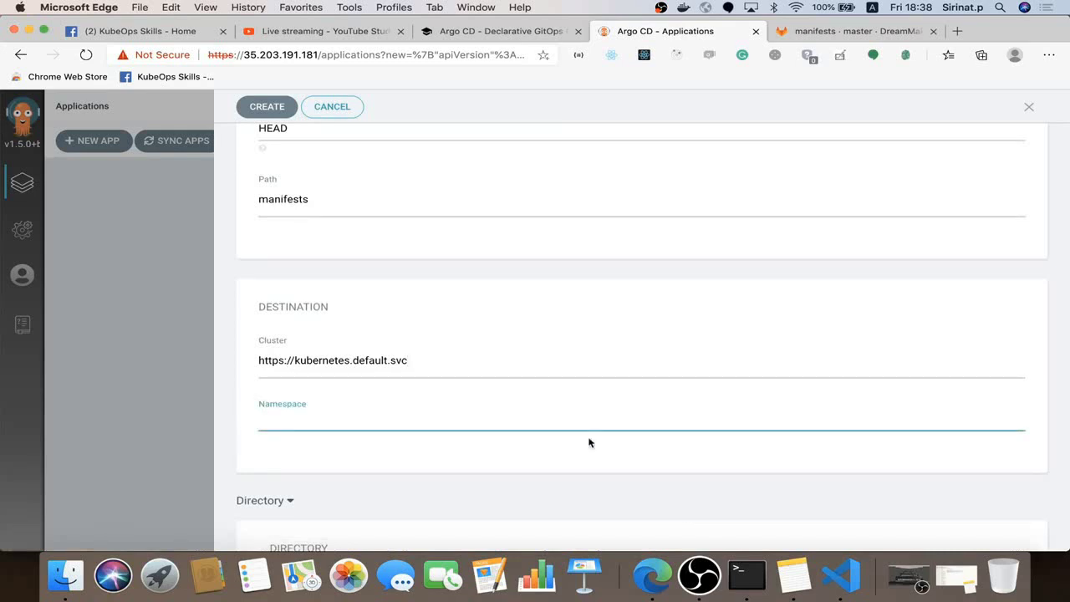
text(argocd-dem)
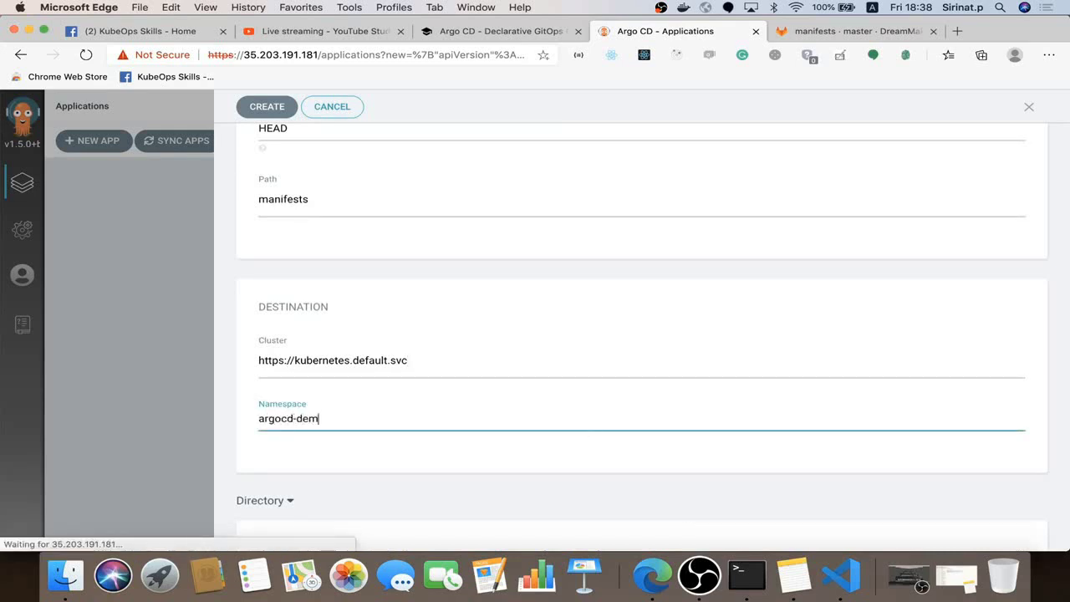
text(o-first)
scroll(655, 473, down, 5)
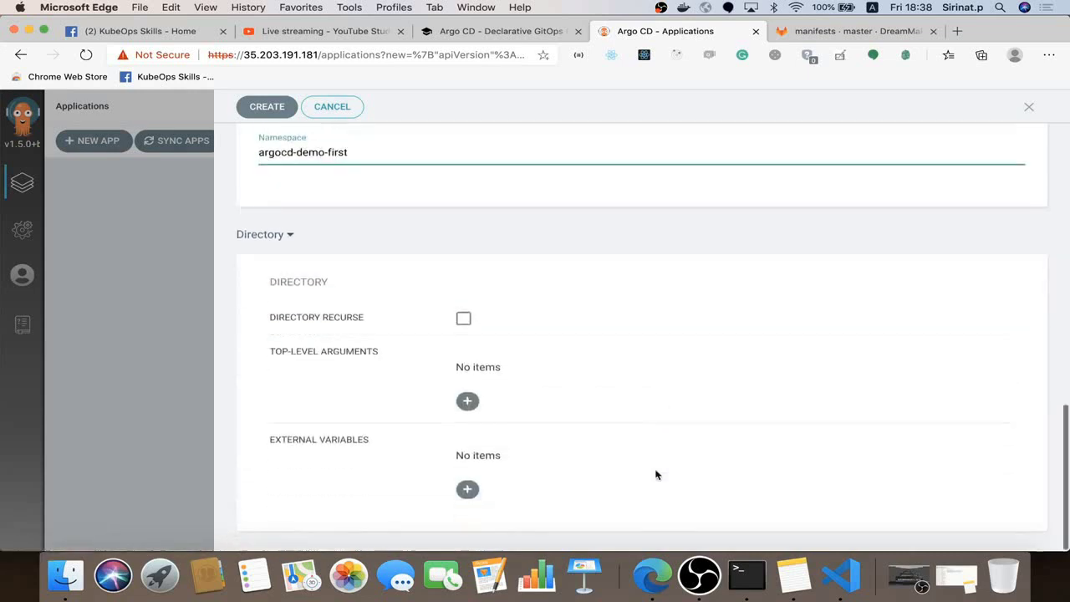
scroll(541, 357, up, 10)
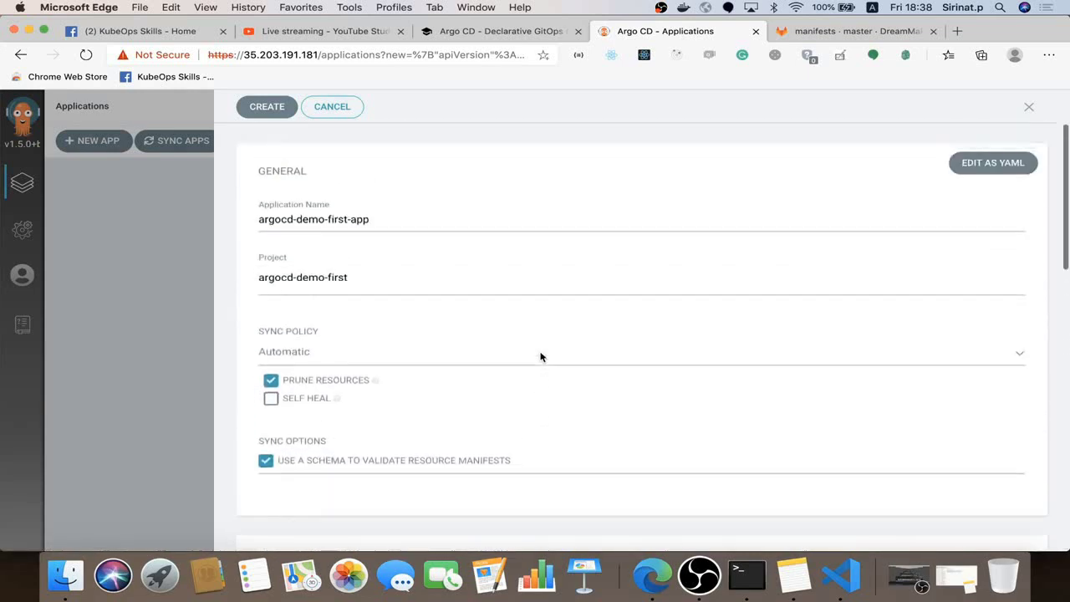
Create argocd-demo-first-app and open its details with the eureka service, deployment and pods
click(266, 106)
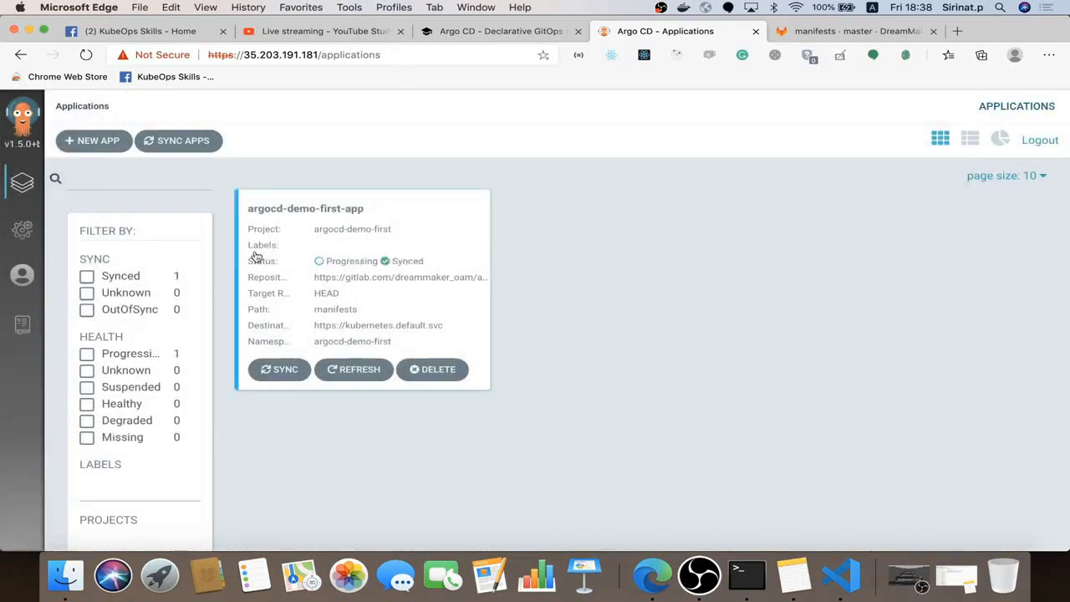
click(371, 215)
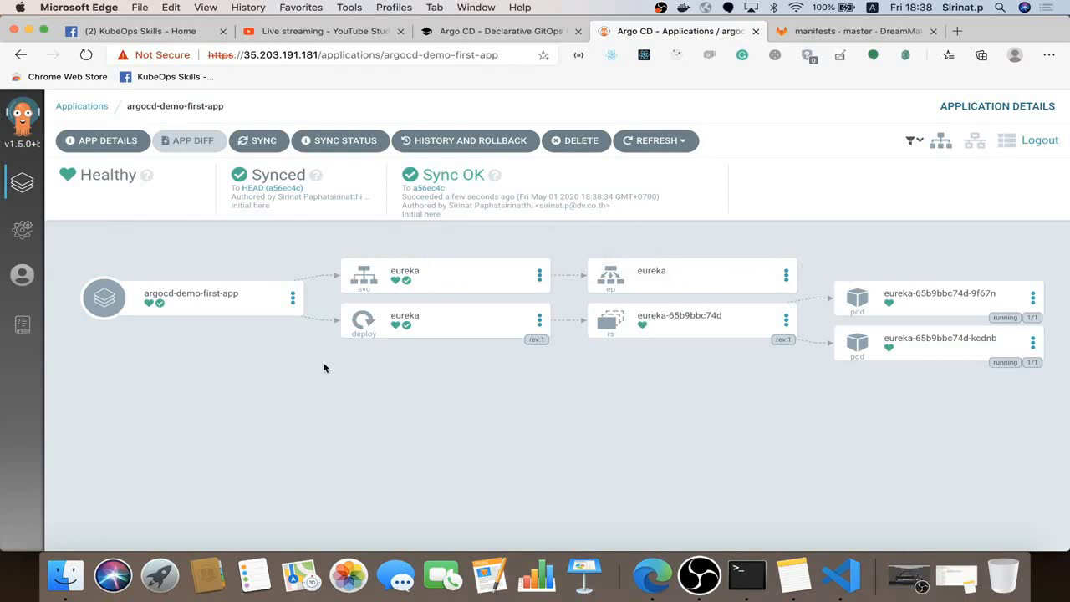
Review the eureka service's desired manifest, then select the Argo CD server address
click(477, 282)
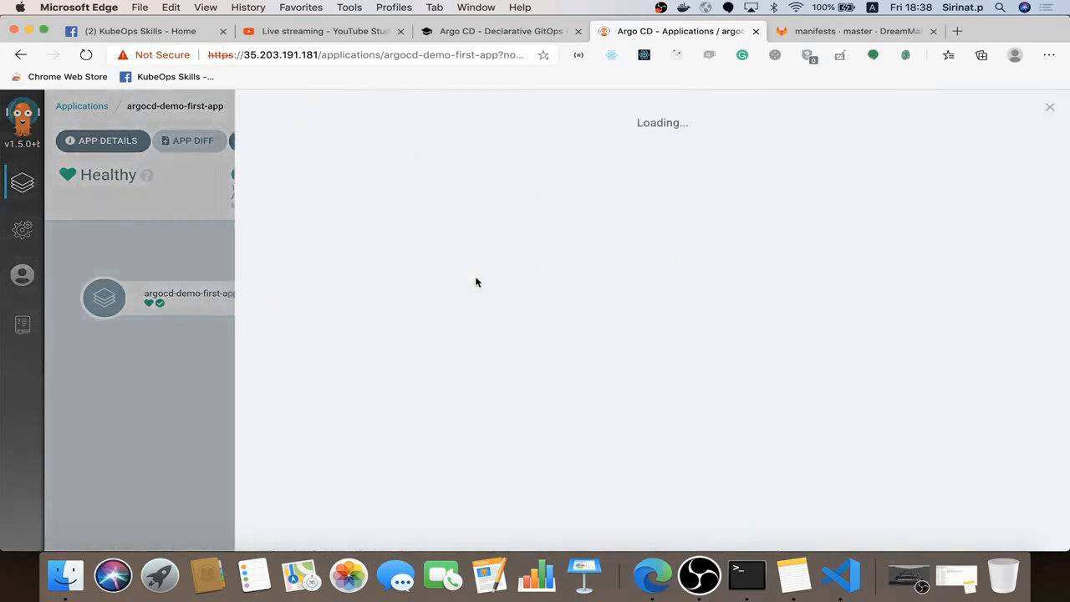
scroll(540, 415, down, 1)
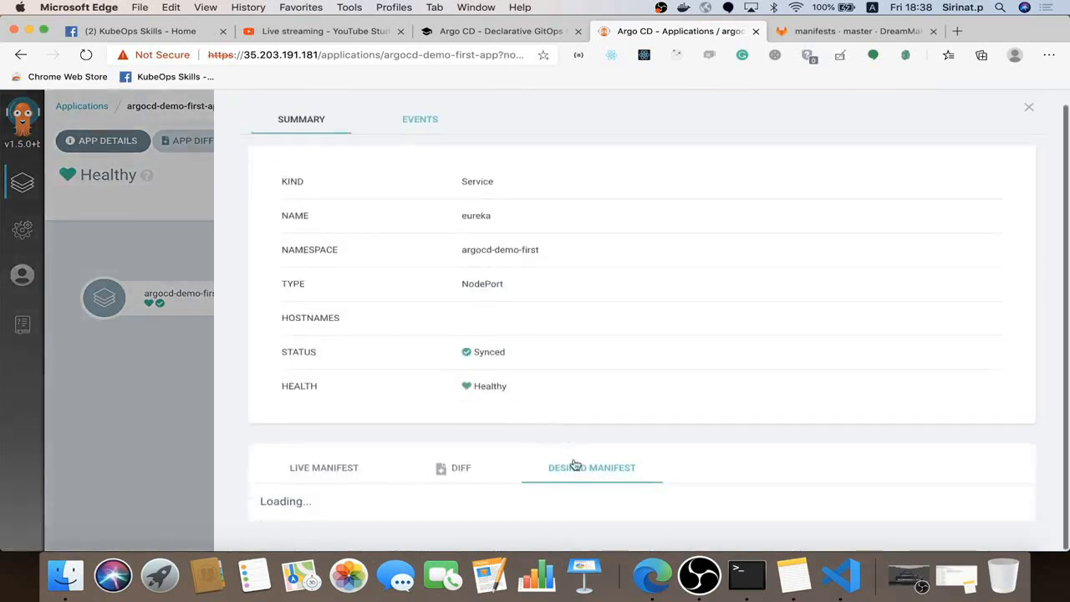
scroll(673, 439, down, 5)
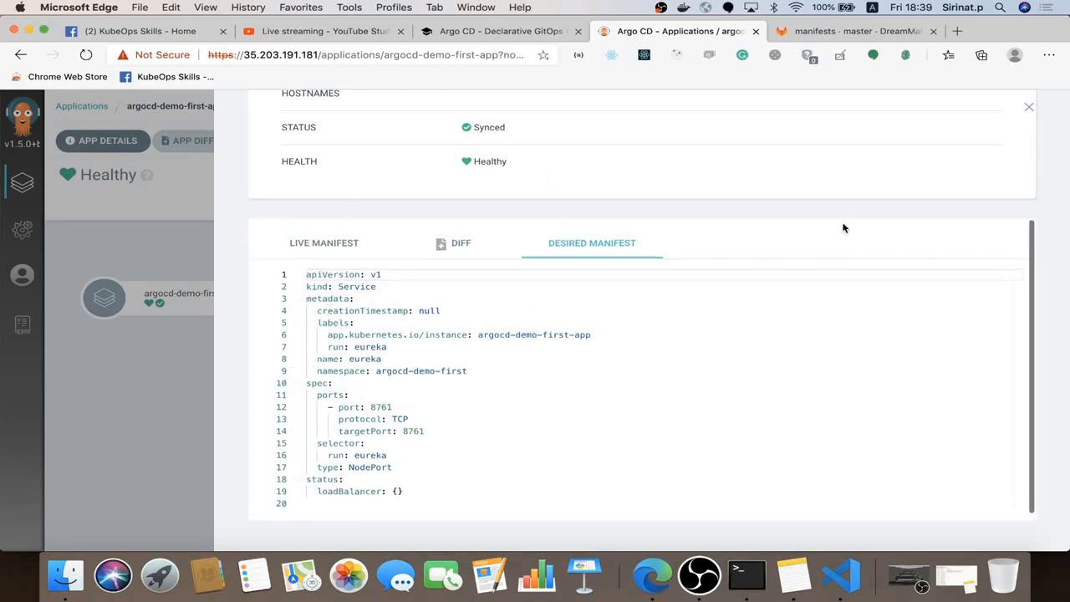
scroll(956, 177, up, 5)
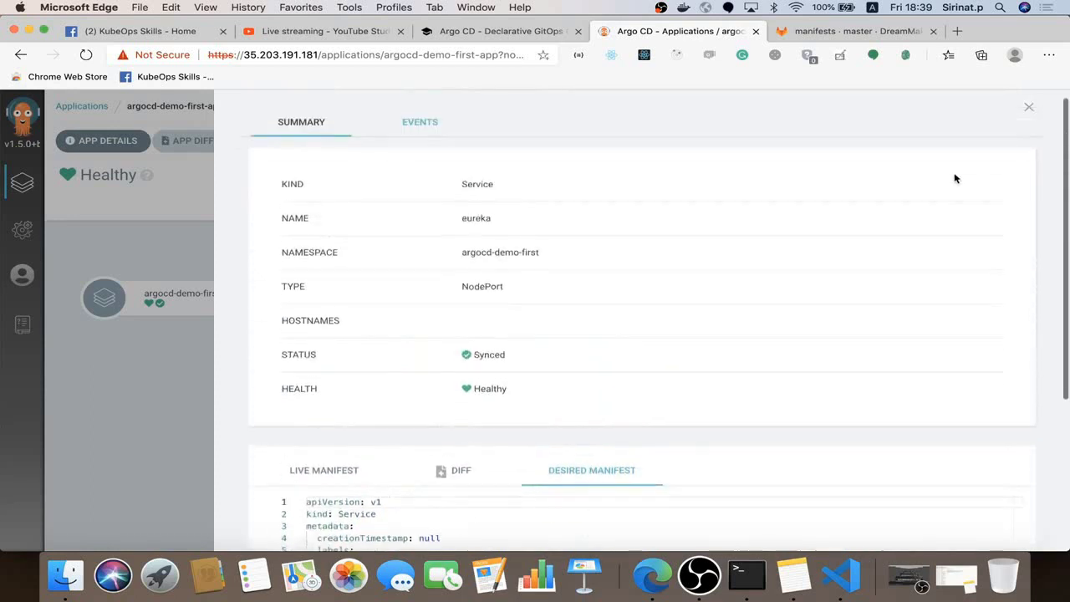
click(1029, 108)
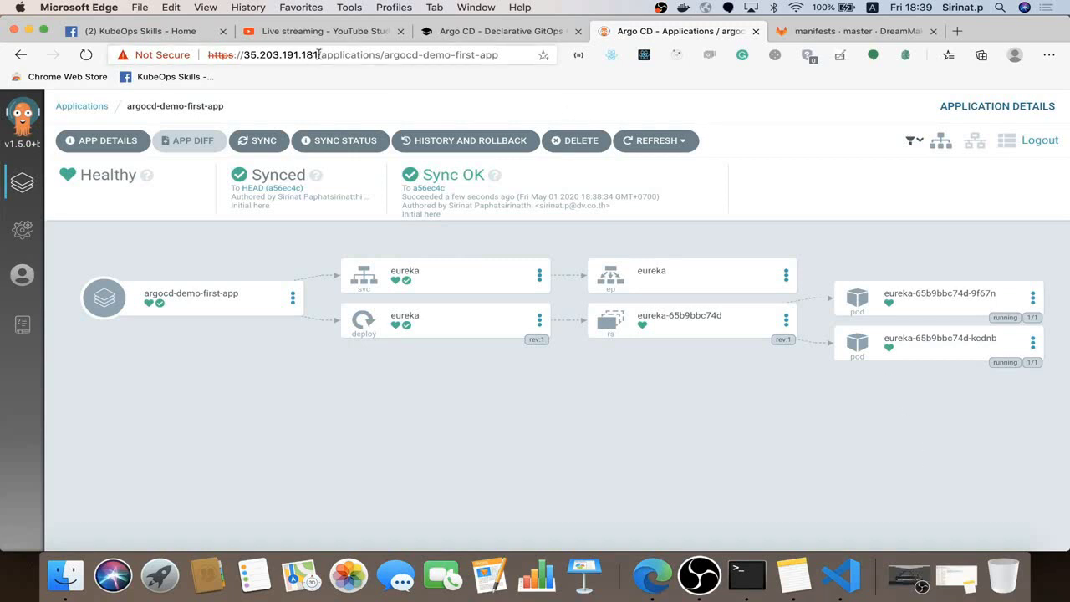
drag(318, 54, 199, 60)
key(super+c)
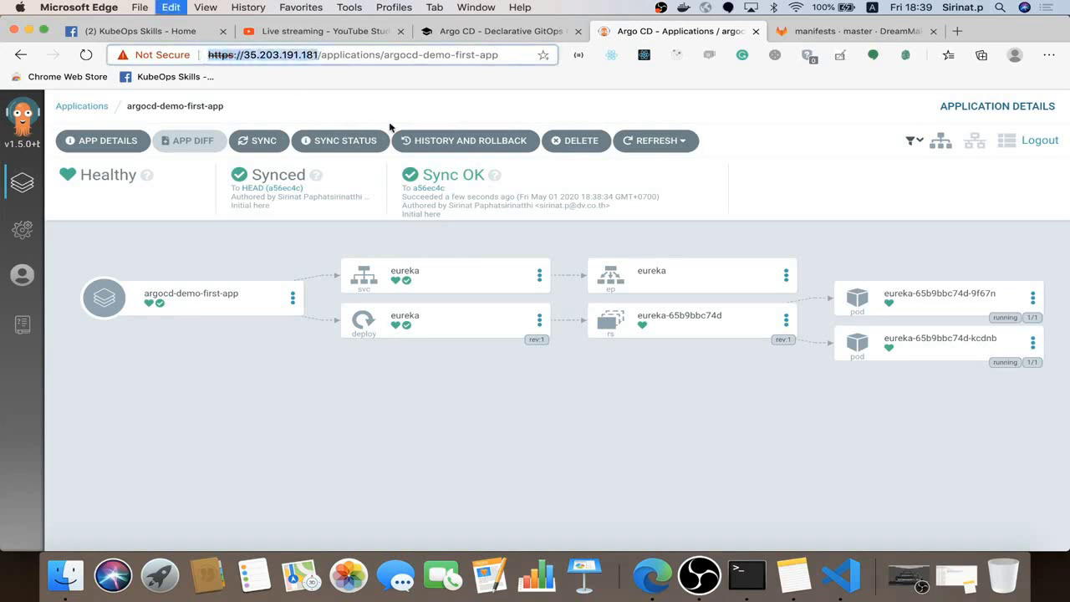
click(871, 34)
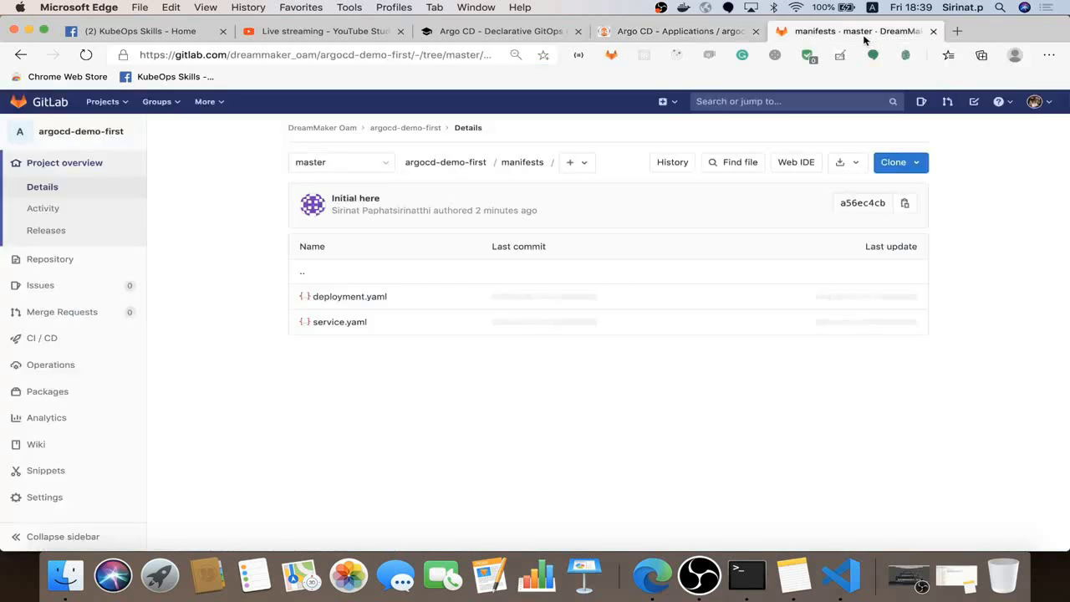
mouse_move(75, 502)
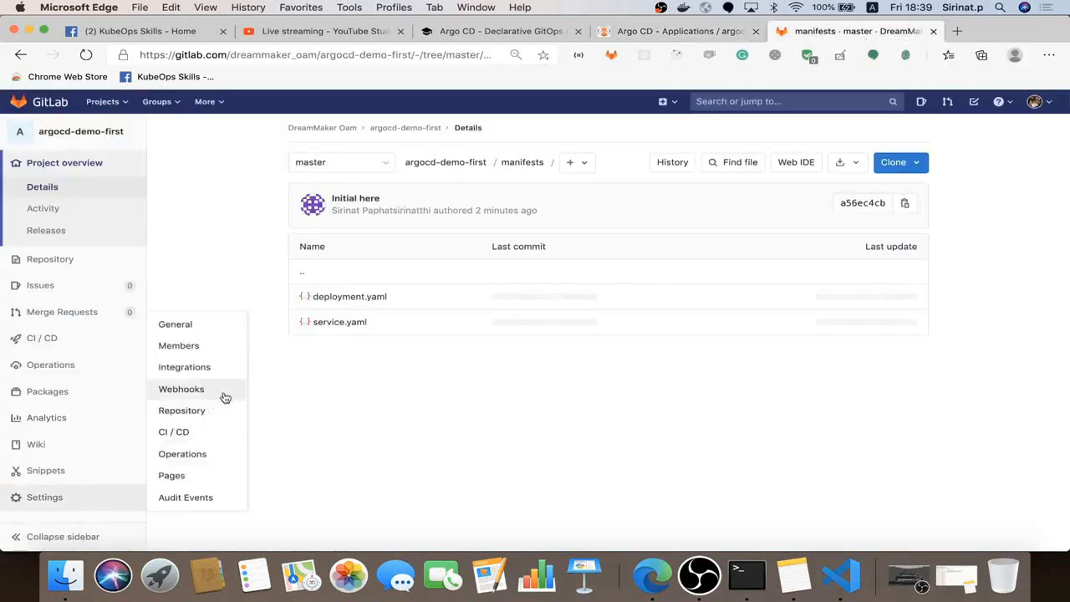
click(219, 392)
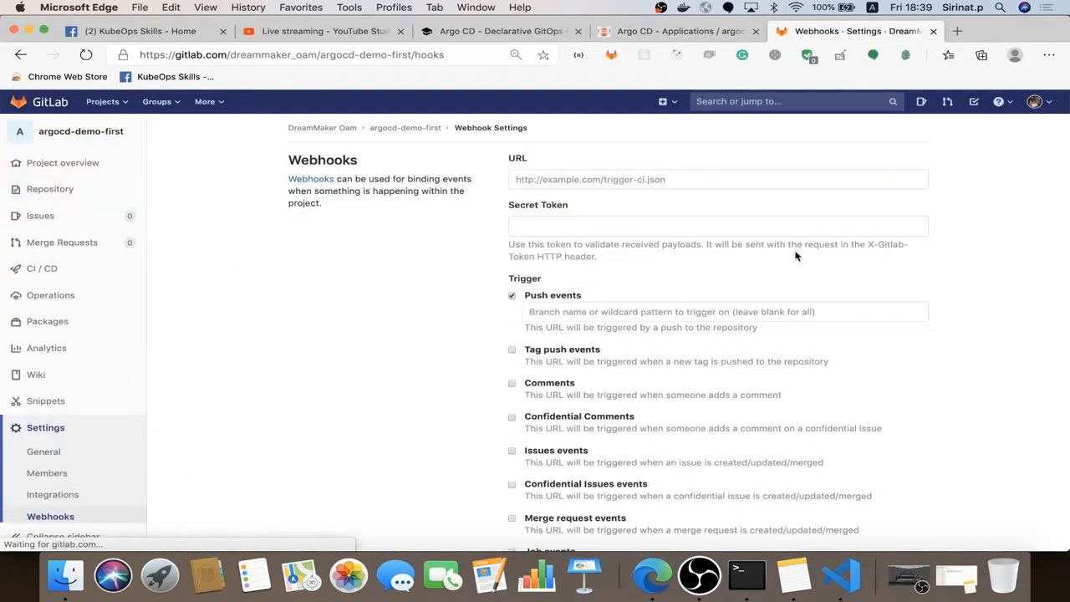
click(647, 179)
key(super+v)
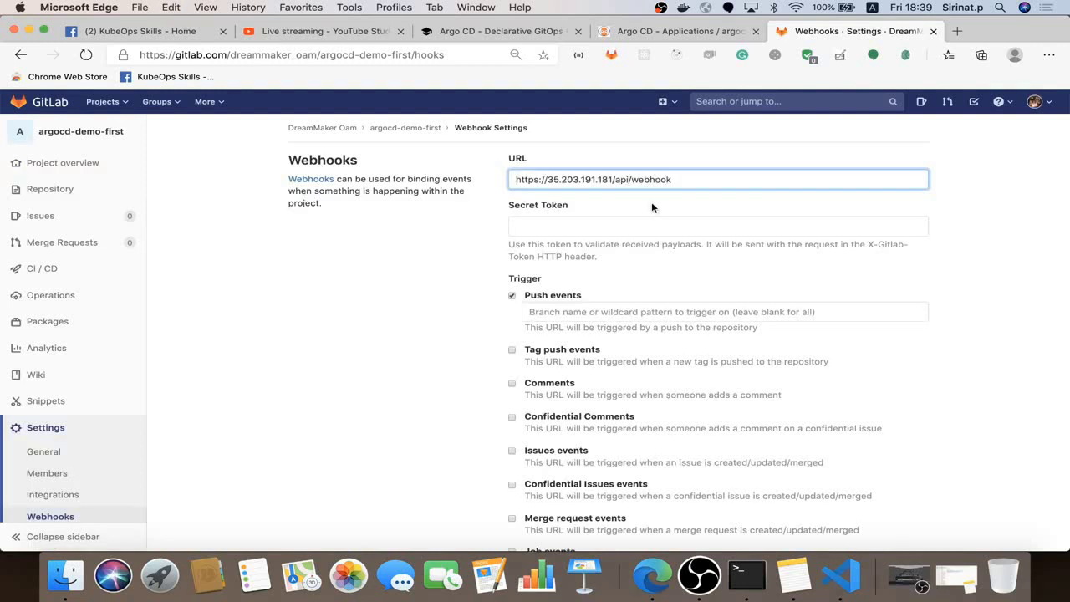
click(669, 311)
text(master)
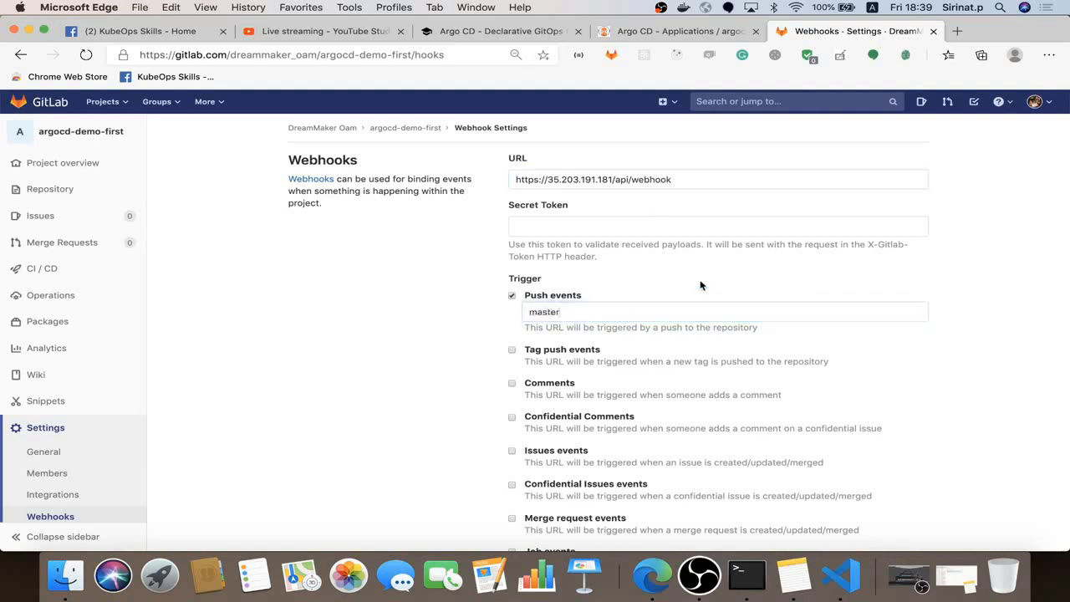
scroll(701, 285, down, 5)
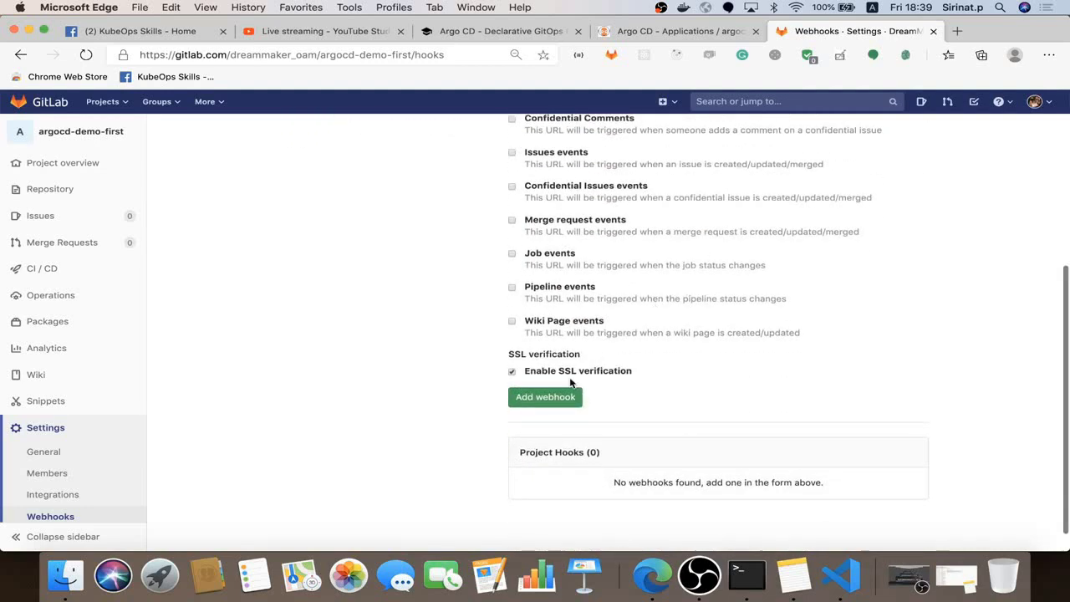
click(557, 398)
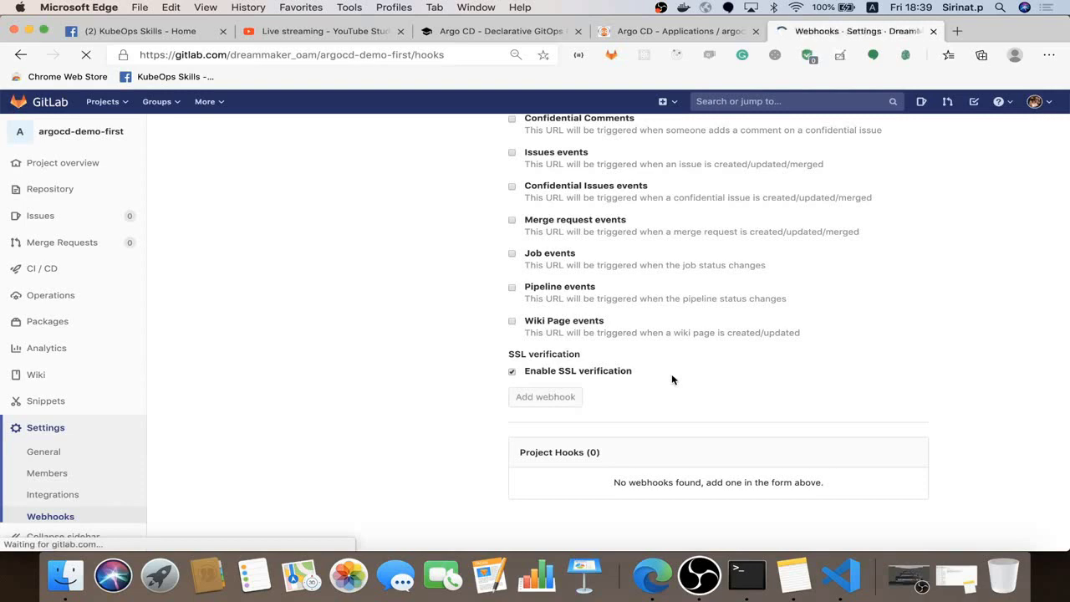
scroll(672, 380, down, 10)
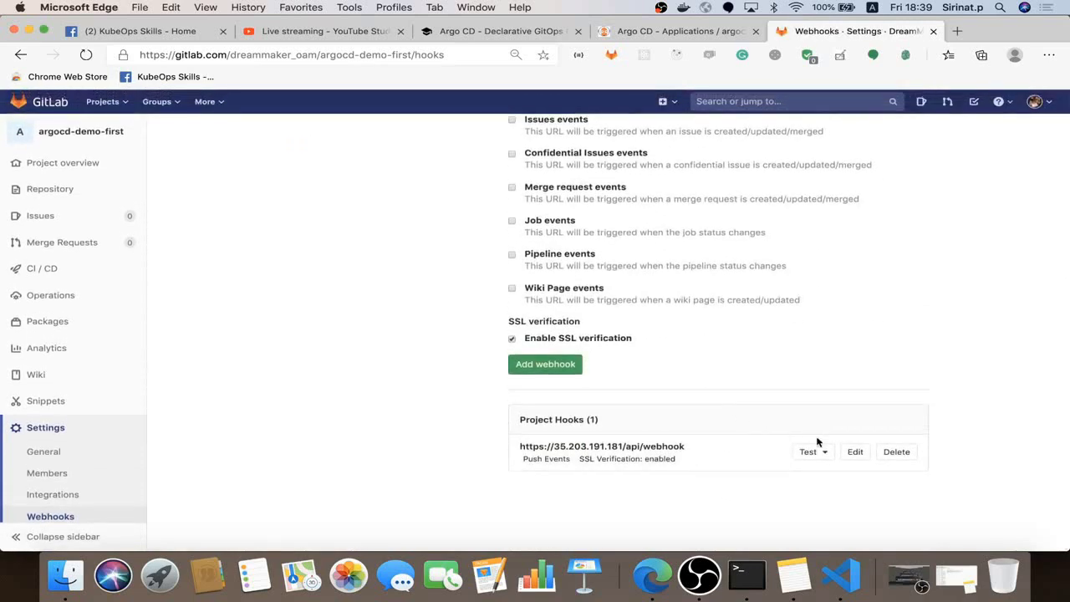
Disable the webhook's SSL verification and send a test push event returning HTTP 200
click(855, 452)
scroll(666, 416, down, 15)
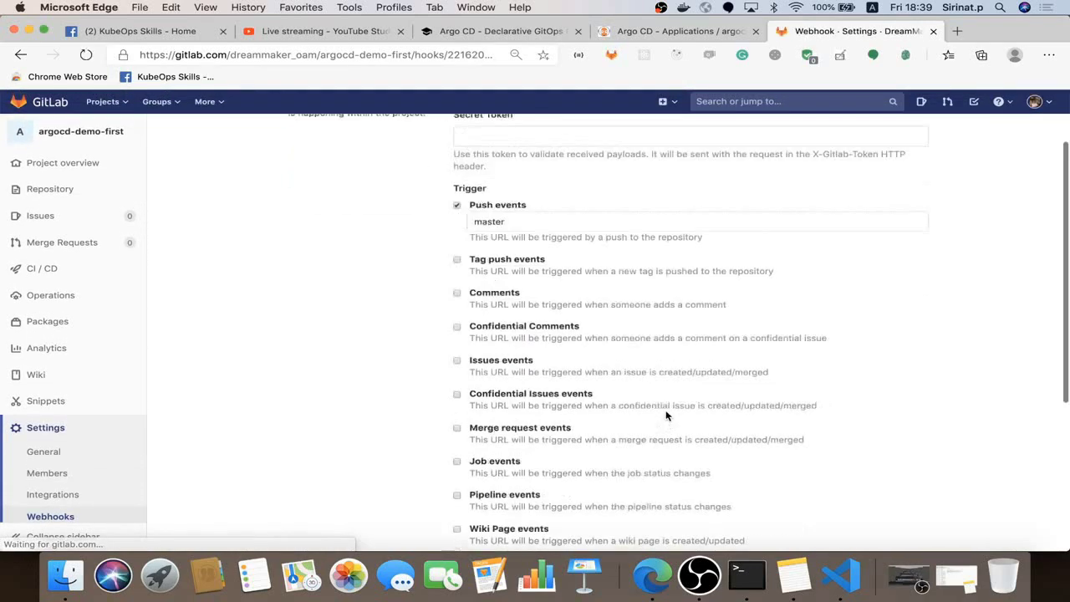
click(456, 323)
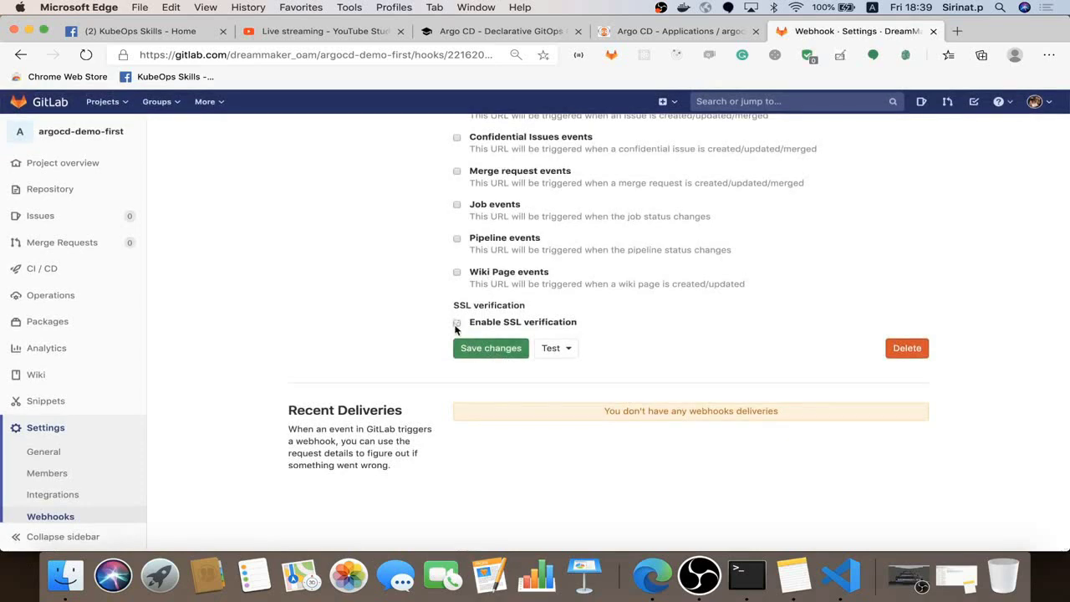
click(504, 350)
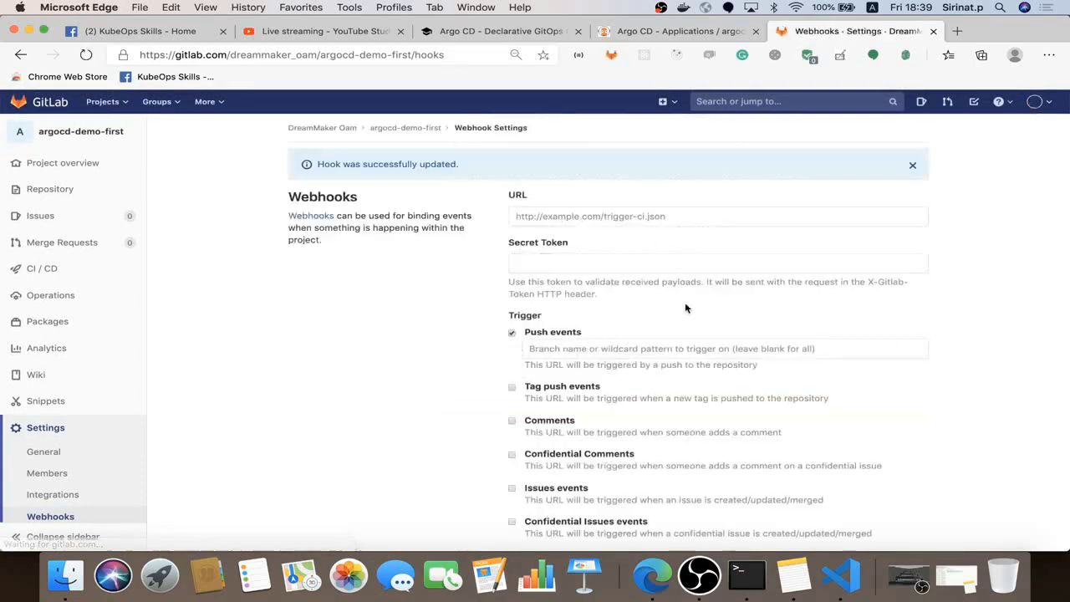
scroll(685, 308, down, 5)
click(824, 451)
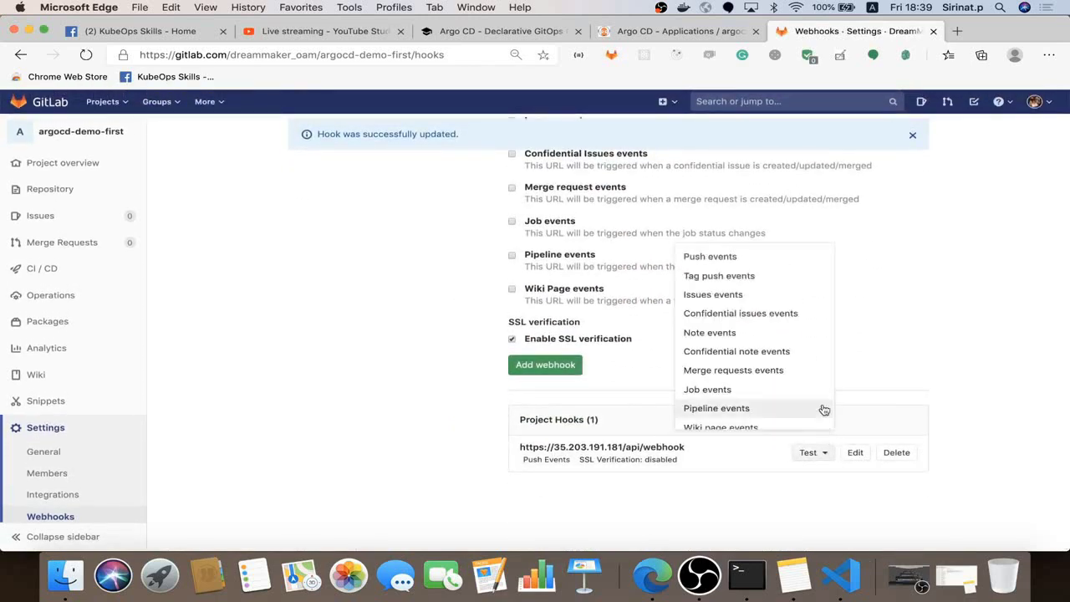
click(743, 261)
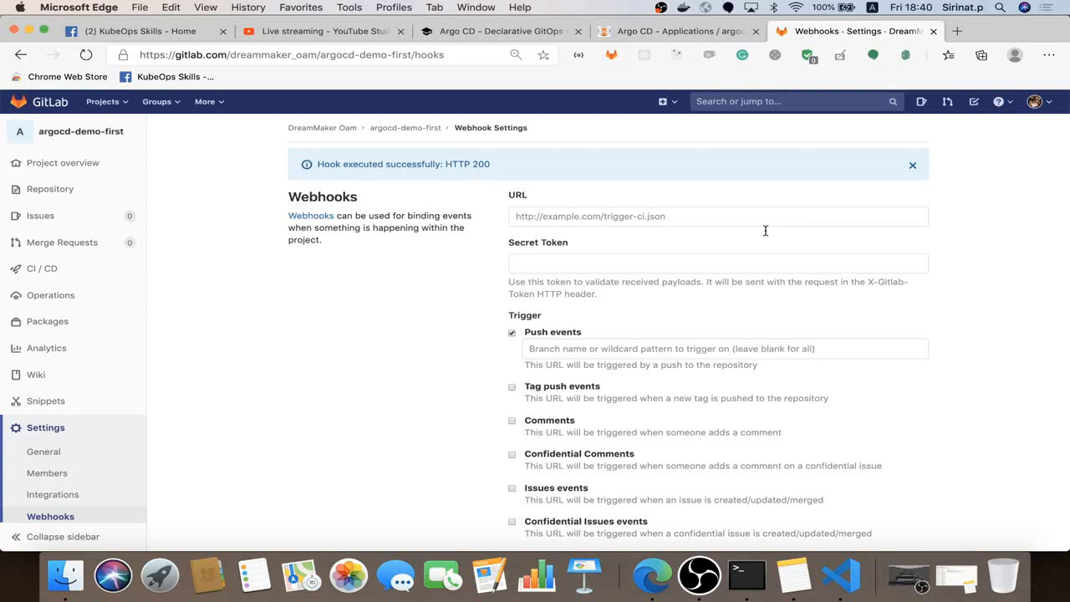
Open manifests/deployment.yaml at its replicas: 2 line, after a quick look at Argo CD
click(832, 569)
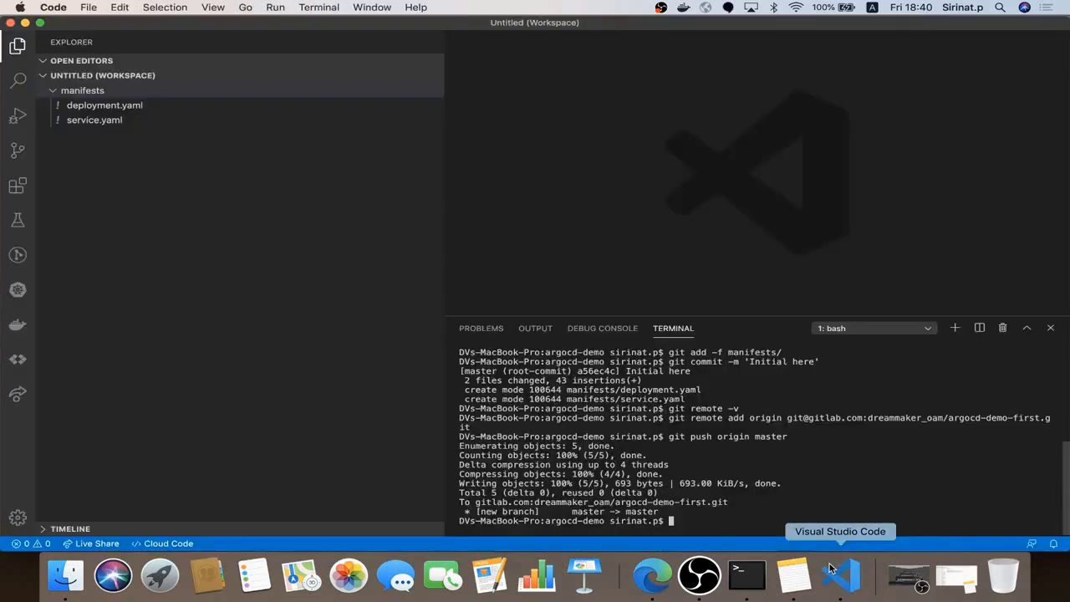
click(166, 119)
click(175, 109)
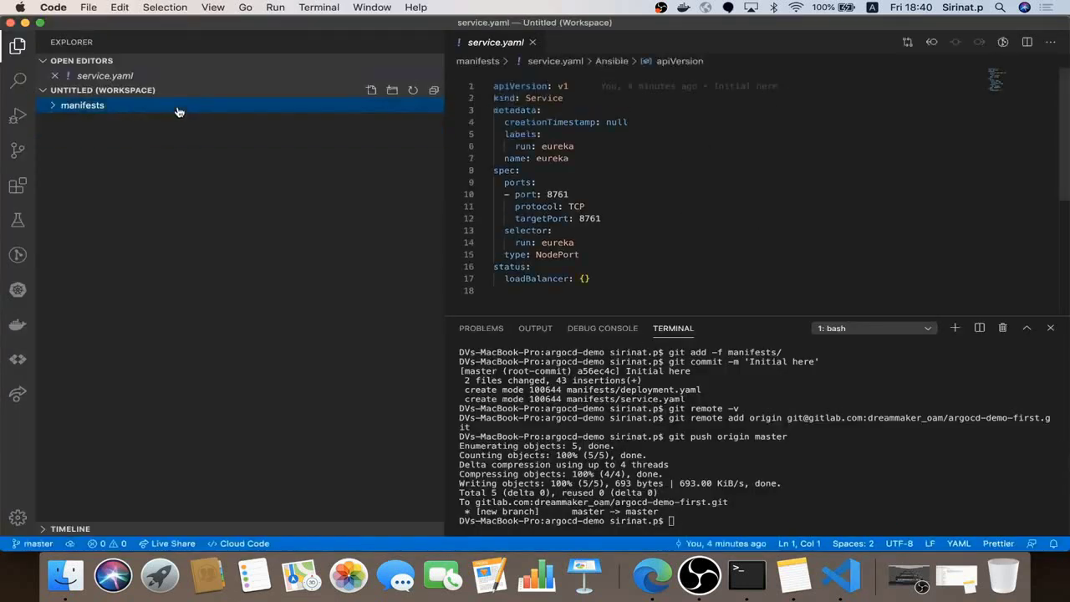
click(172, 108)
click(162, 122)
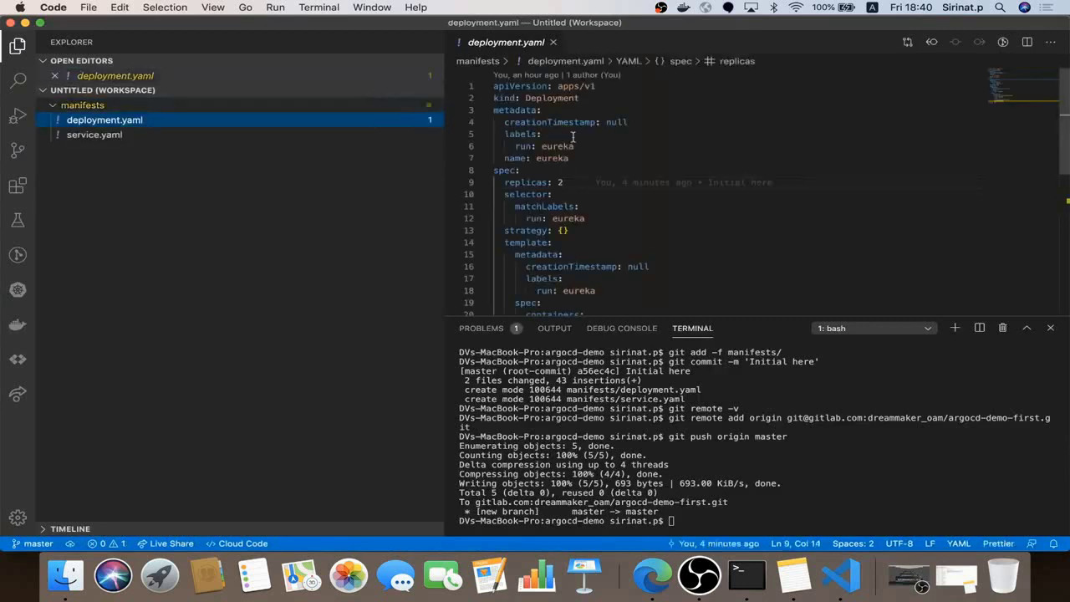
click(572, 183)
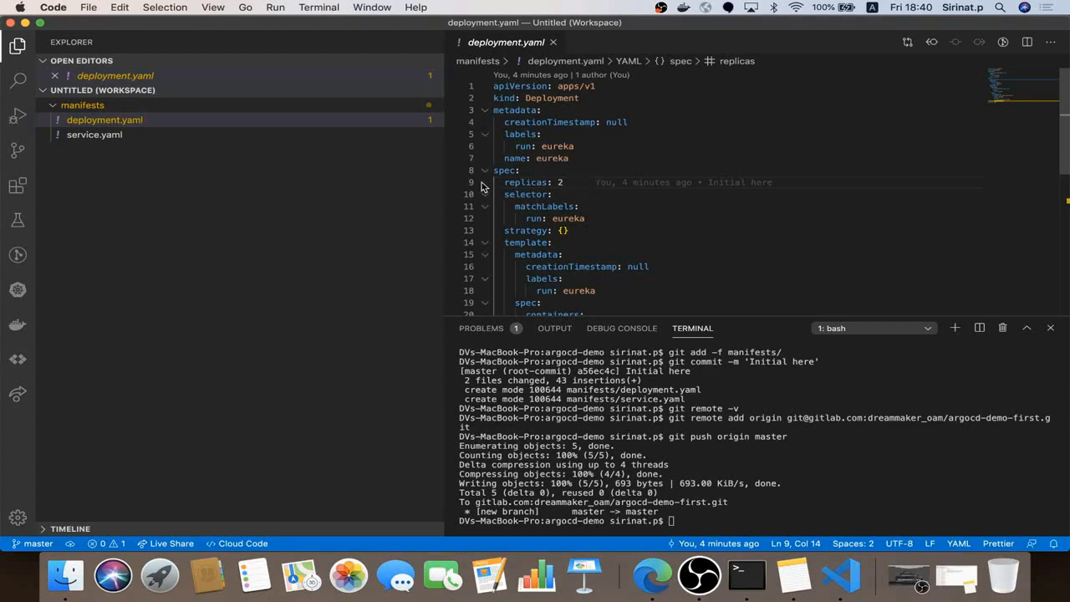
key(super+Tab)
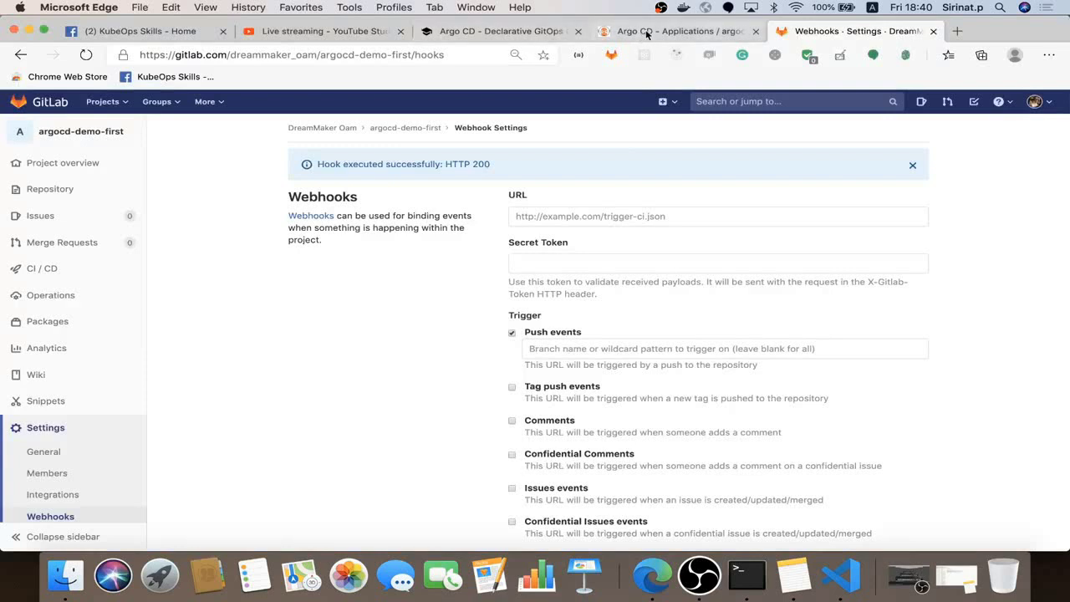
click(680, 31)
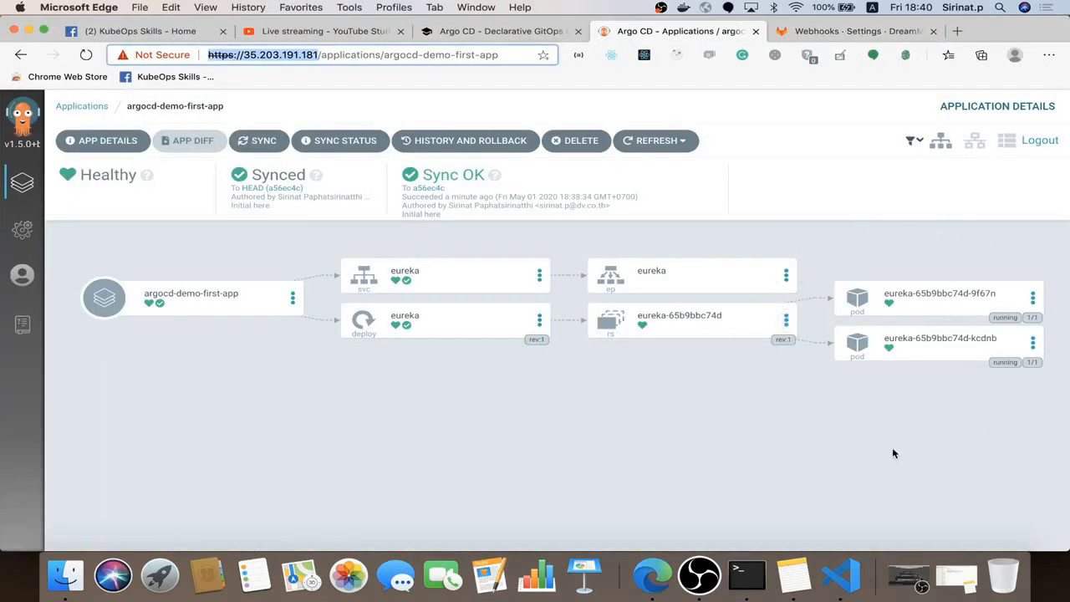
click(842, 575)
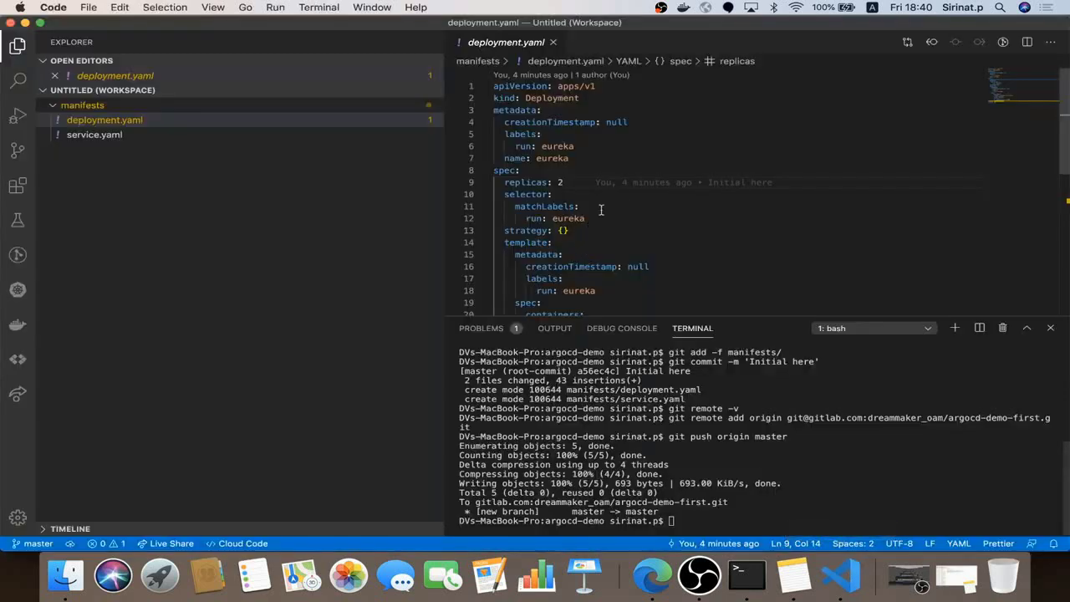
Change replicas to 4 and commit it as 'Increase number of replicas from 2 to 4'
key(BackSpace)
text(4)
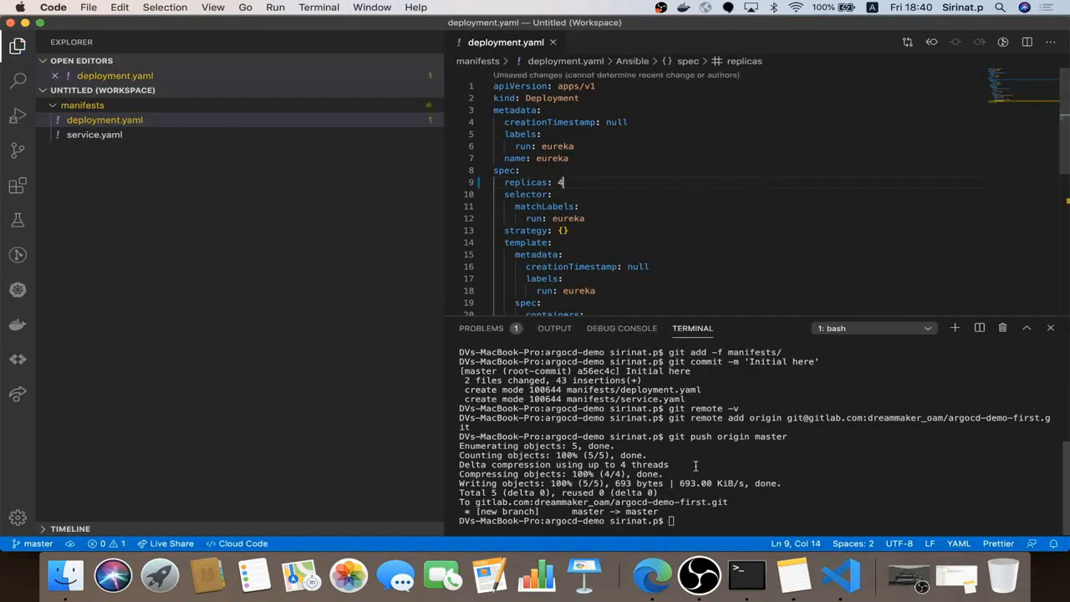
click(700, 486)
text(git ad)
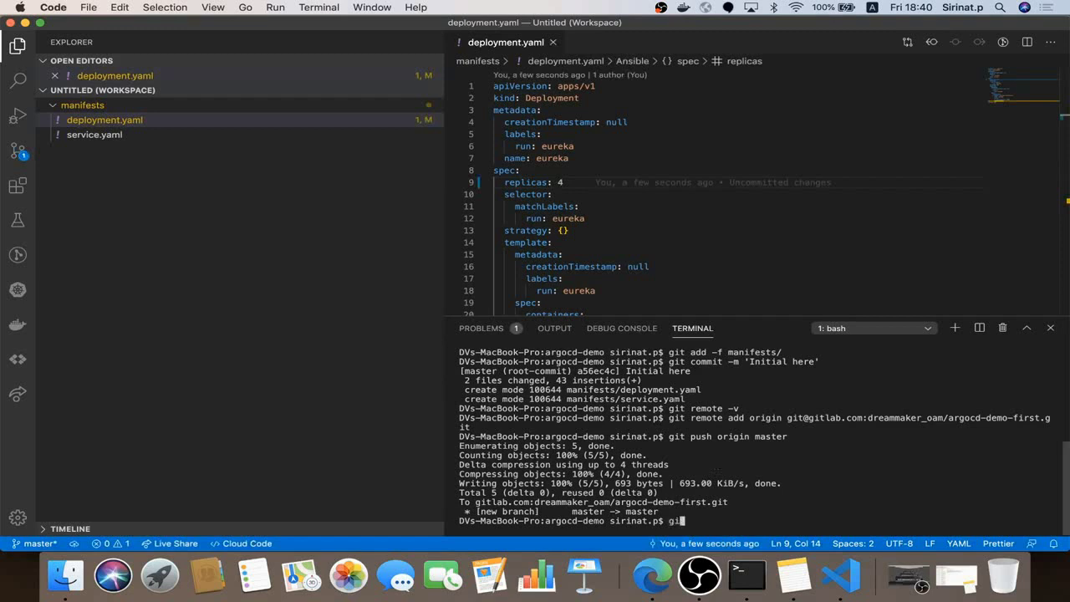
text(d .)
key(Return)
text(git co)
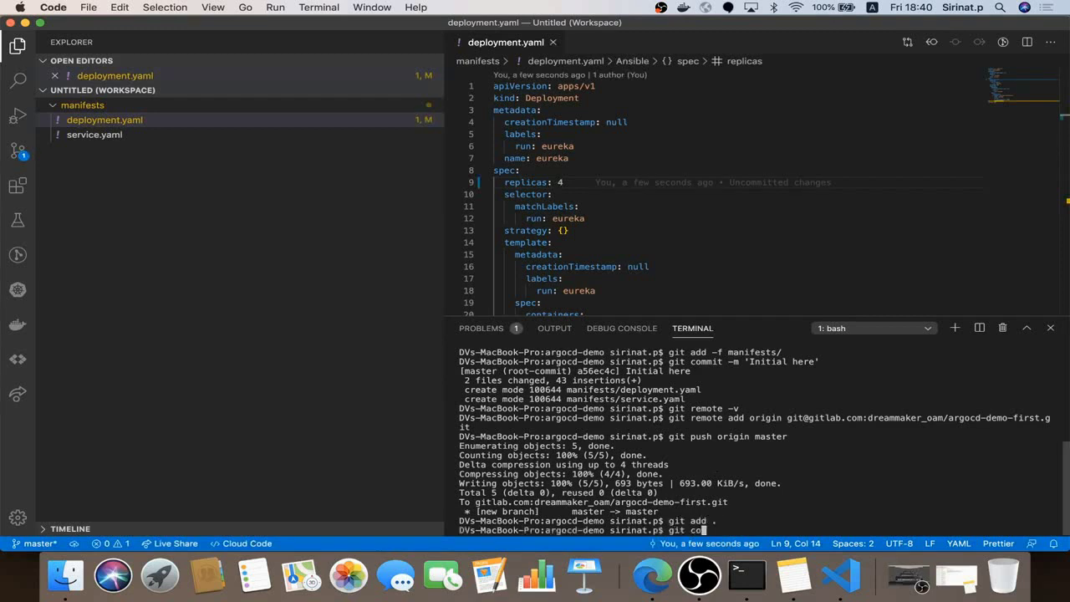
text(mmit -m ')
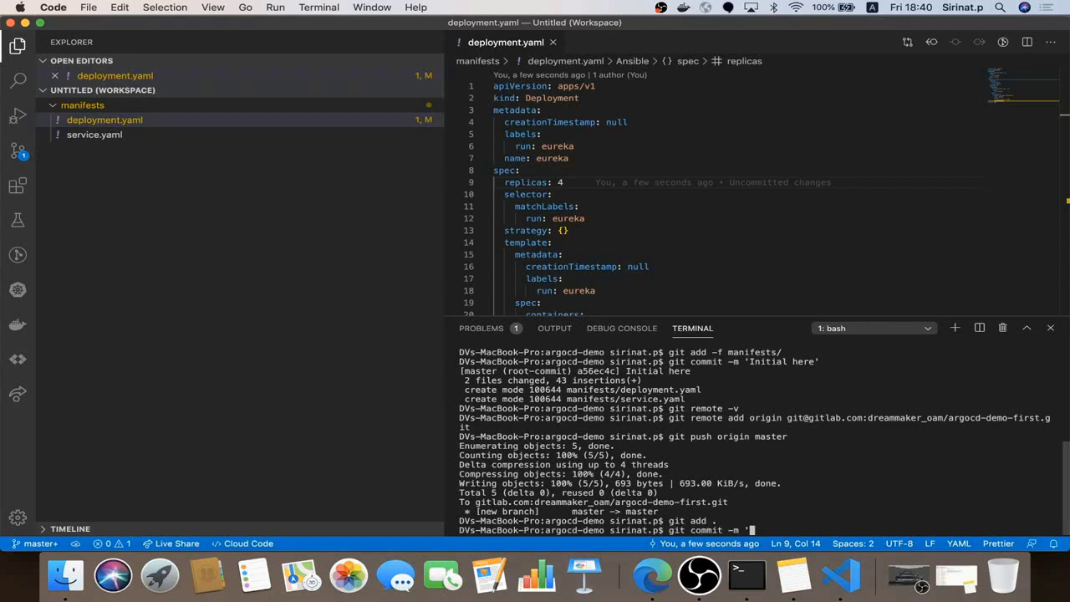
text(Increase number of replicas from 2 )
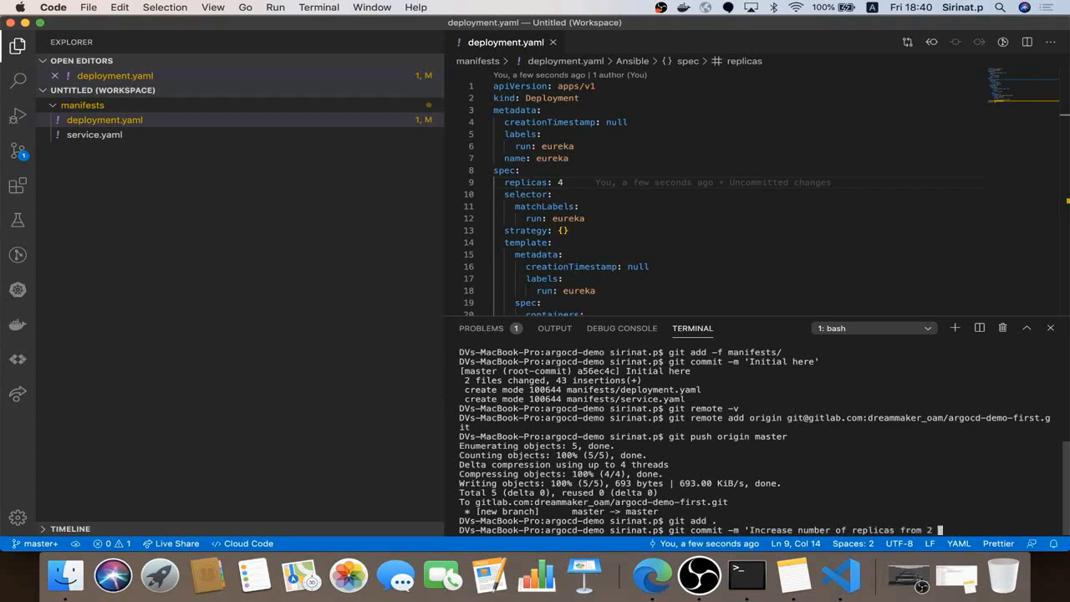
text(to 4')
key(Return)
Push the commit to GitLab with upstream set to origin master
text(git push)
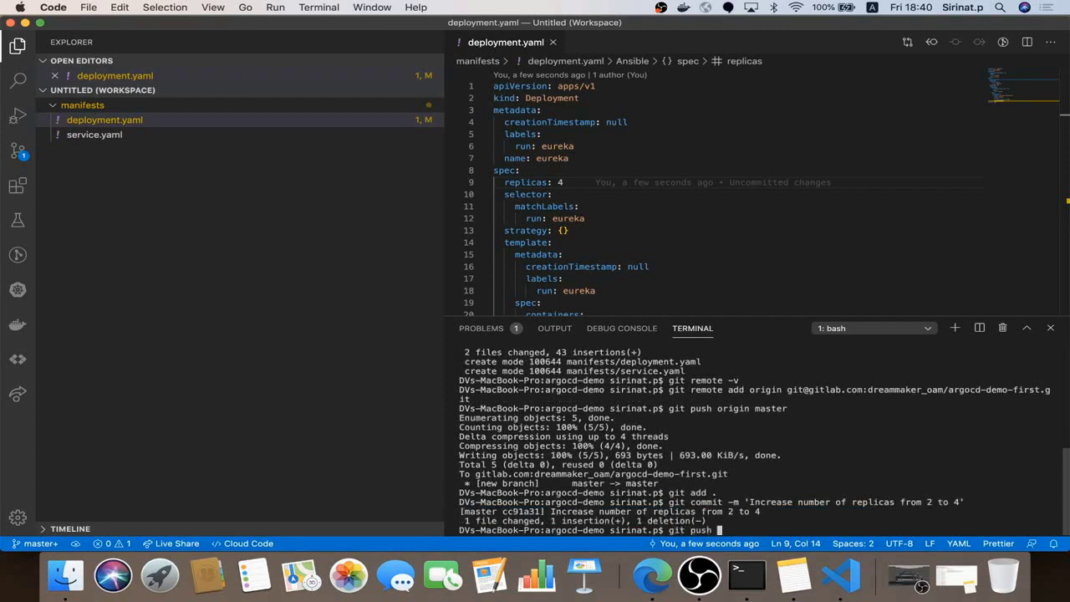
key(Return)
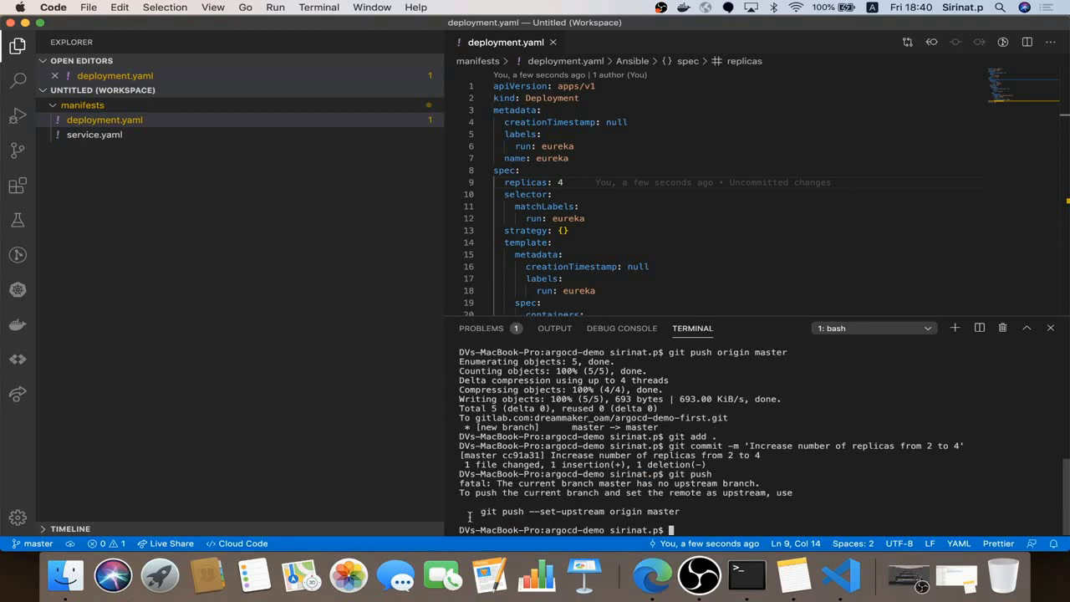
drag(469, 516, 685, 511)
key(super+c)
key(super+v)
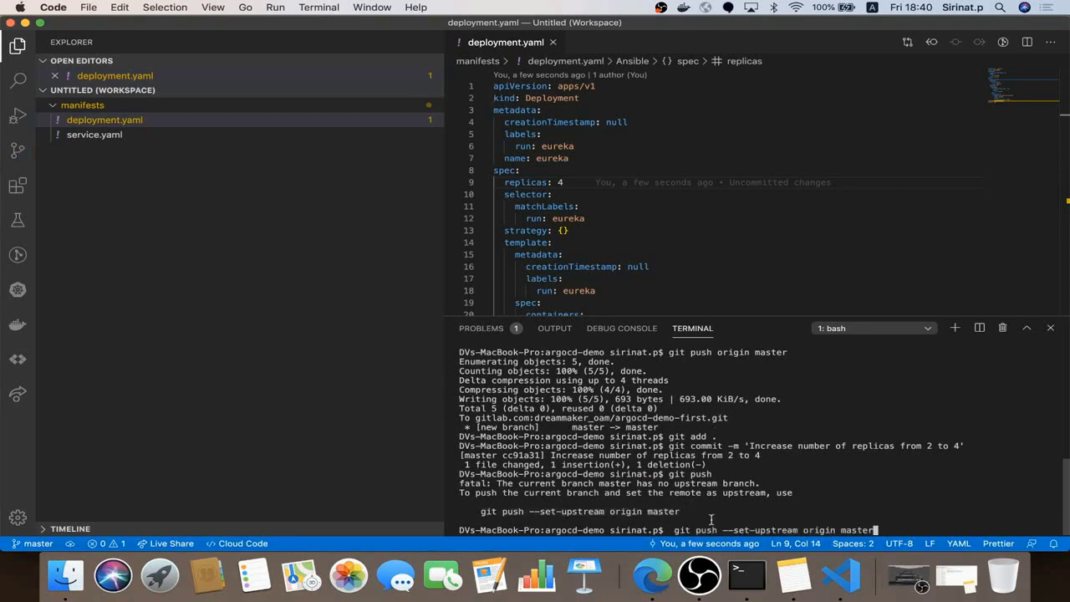
key(Return)
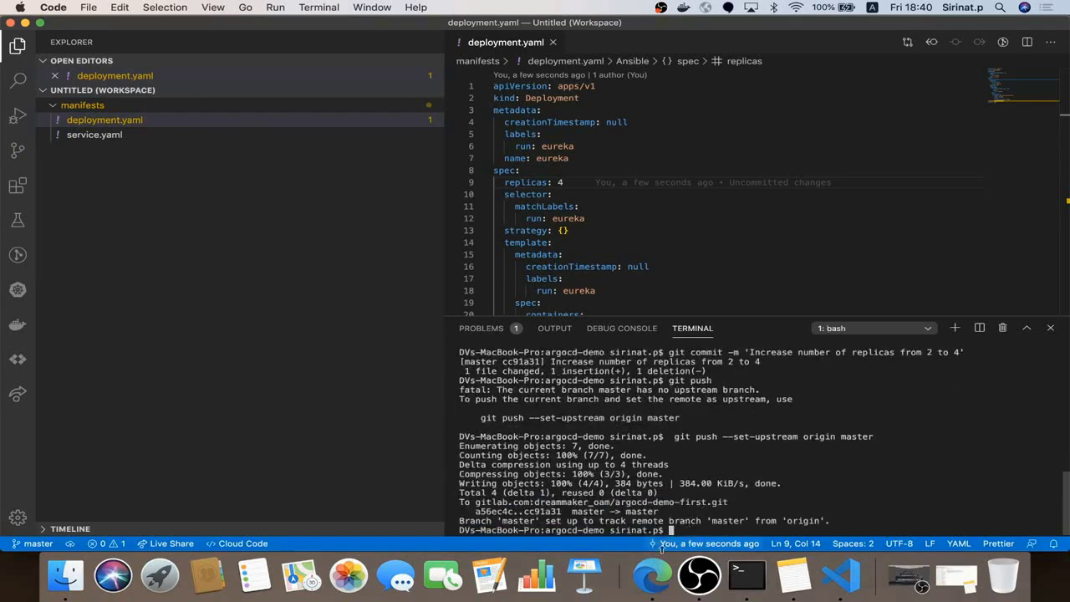
click(649, 577)
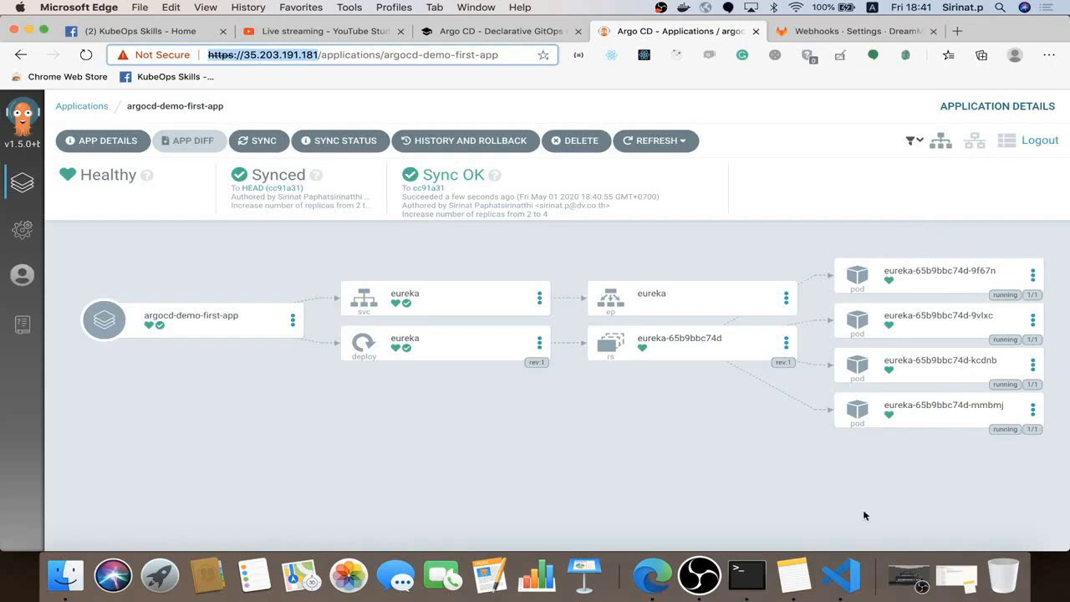
After seeing four eureka pods synced at cc91a31 in Argo CD, return to VS Code
click(841, 575)
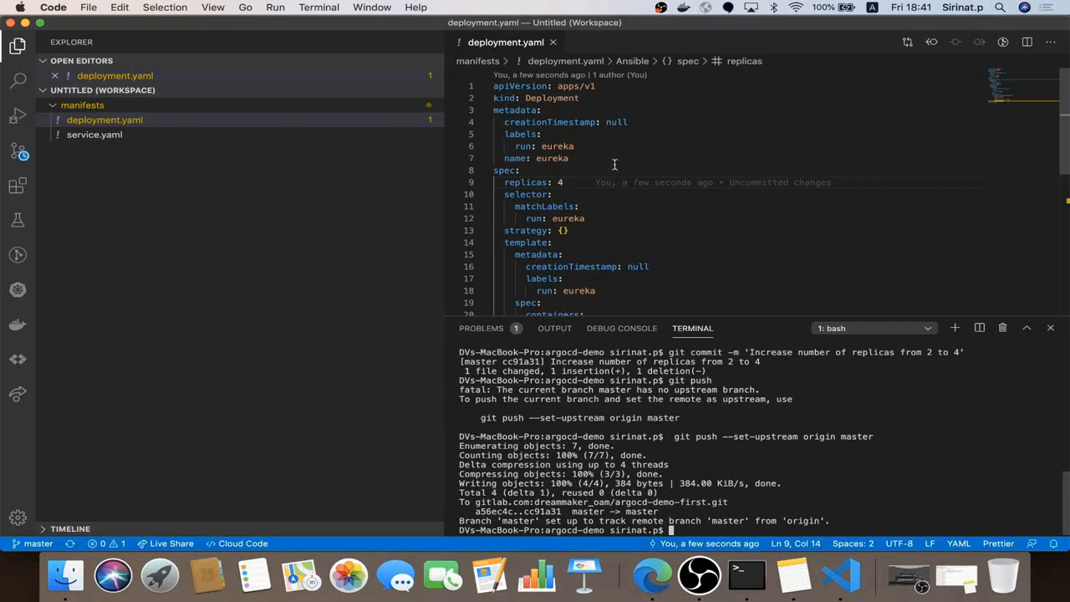
Delete service.yaml from the manifests folder, moving it to the trash
click(306, 134)
right_click(306, 136)
click(266, 160)
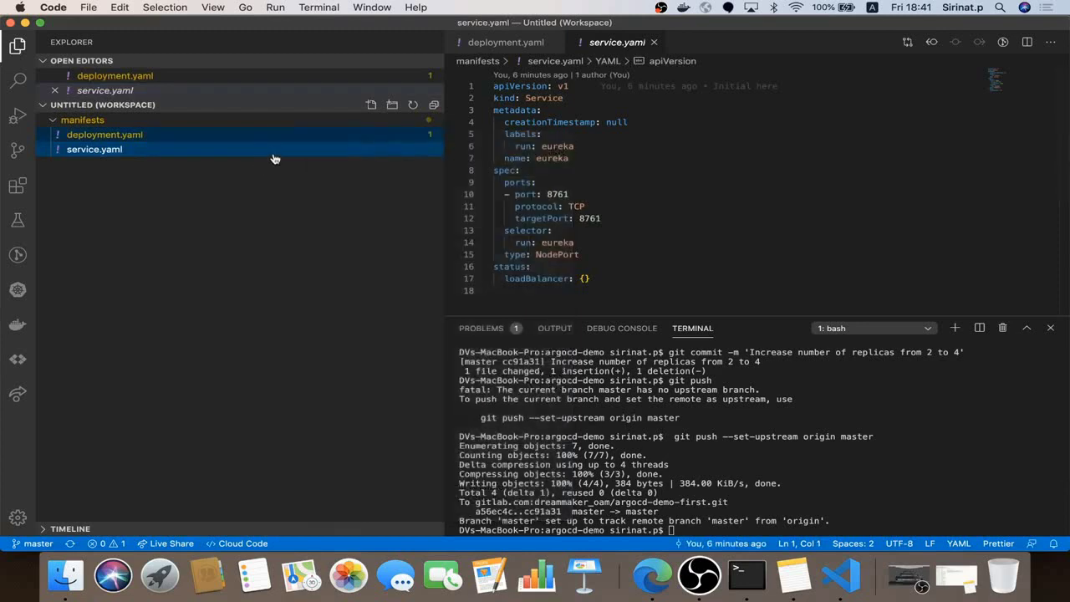
right_click(275, 155)
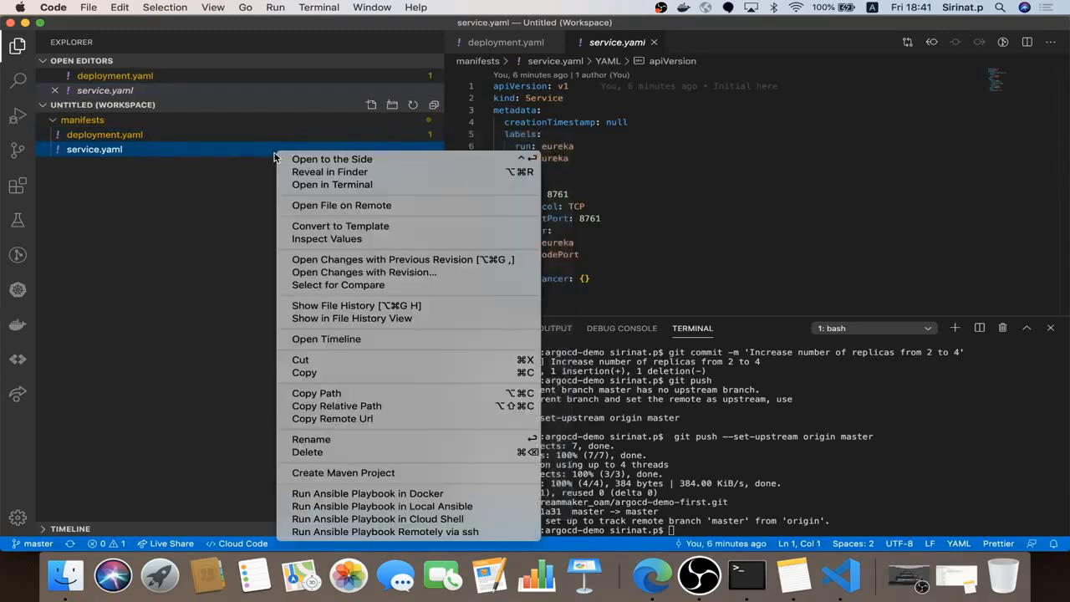
click(319, 452)
click(629, 117)
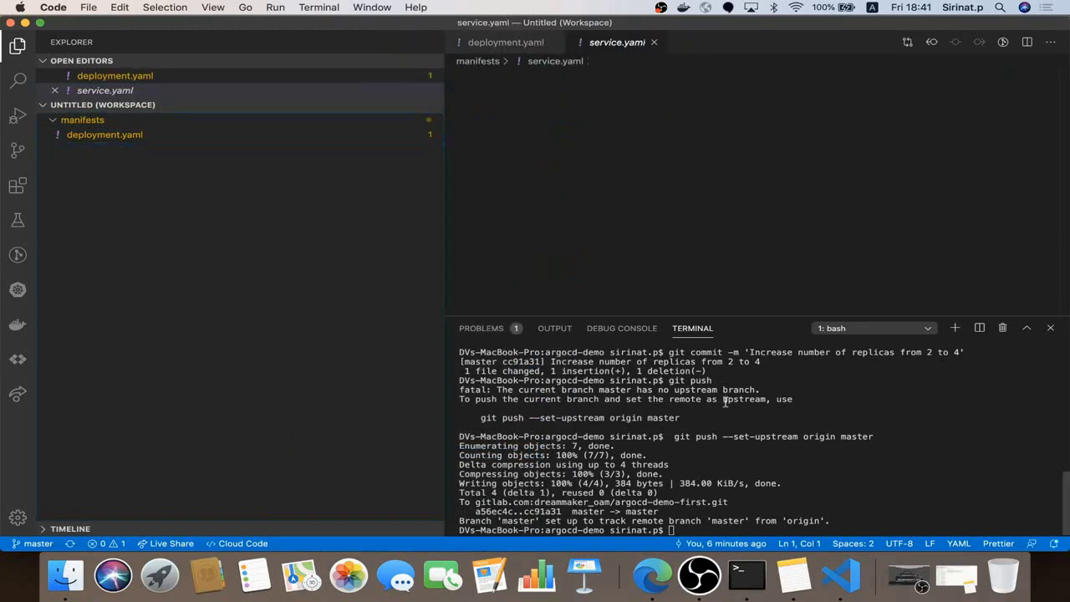
Stage the deletion with git add . and begin a 'Removed service' commit
text(git add .)
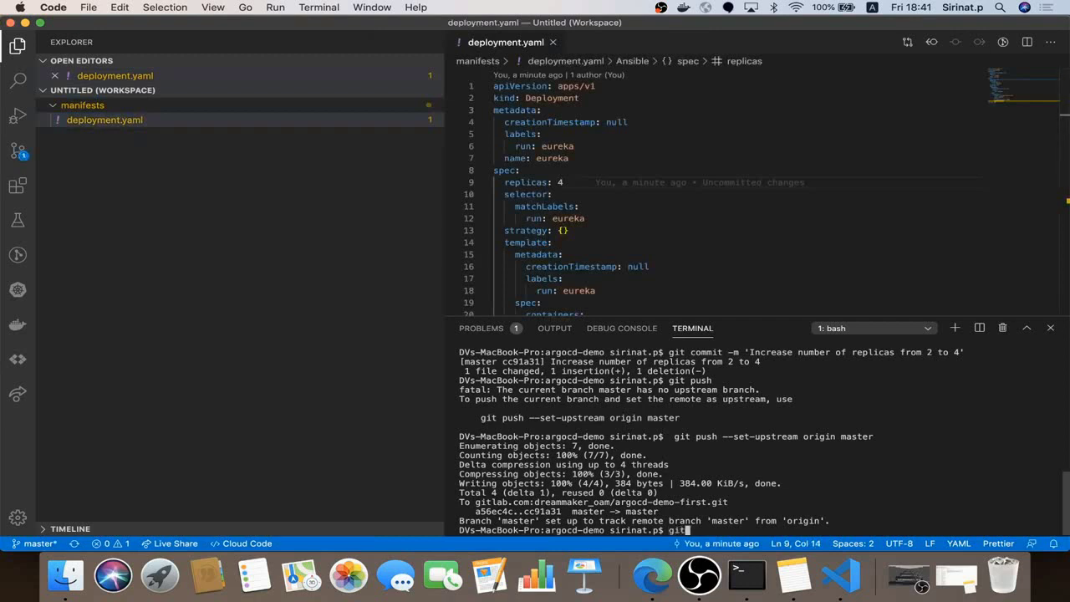
key(Return)
text(git com)
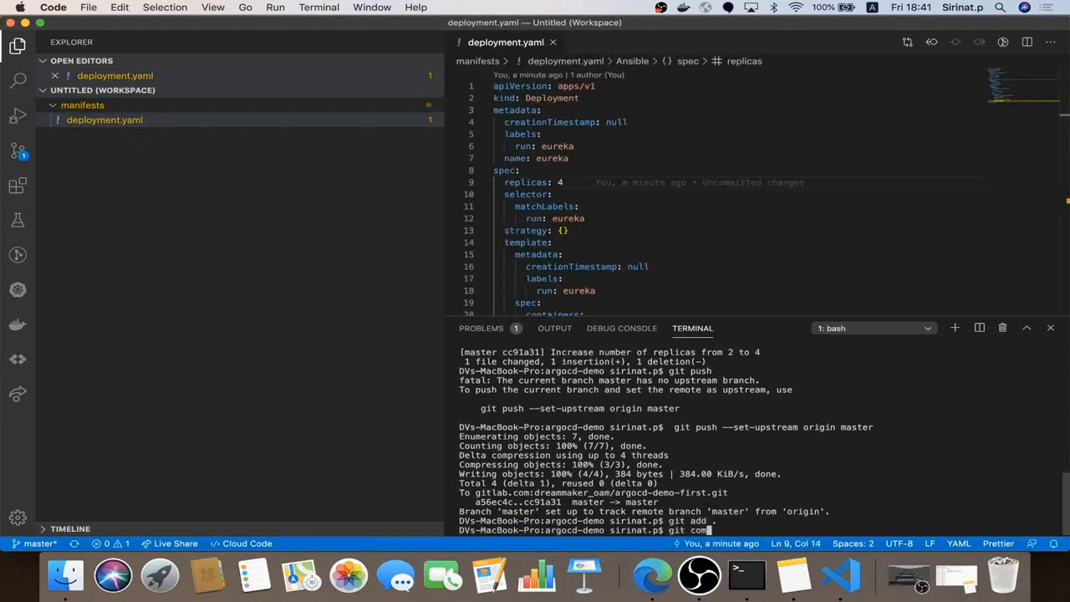
text(mit -m 'Removed service)
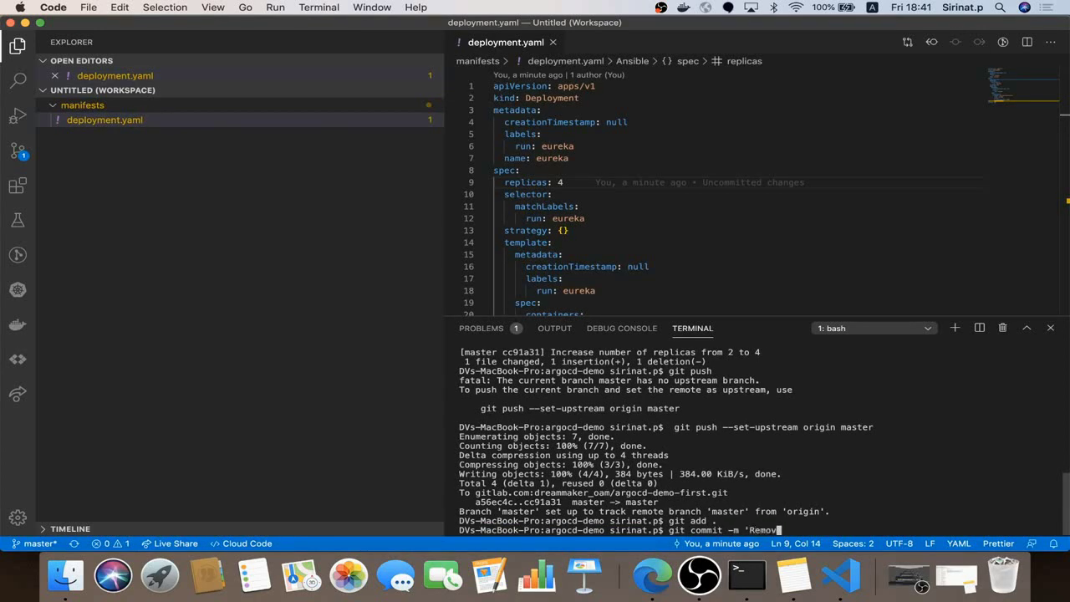